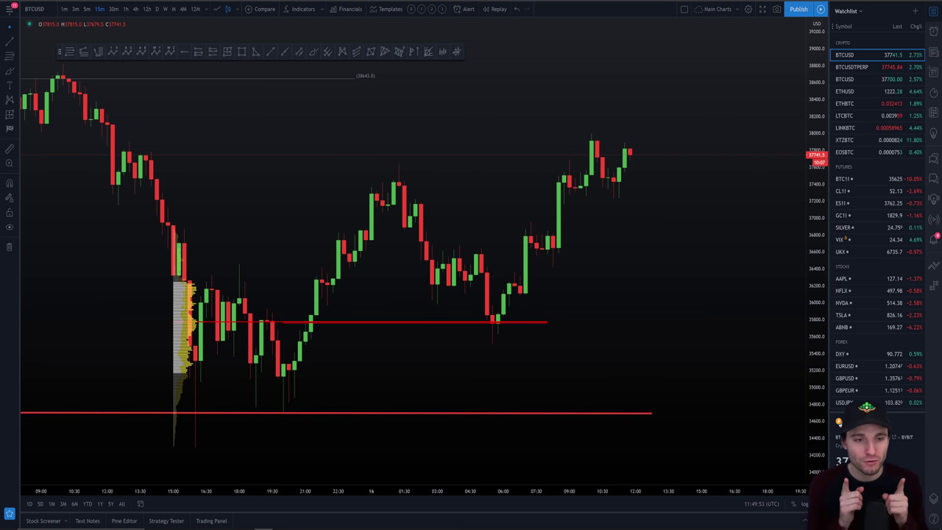
Measure the drop from the upper red level at about 39,668 to the lower red line near 34,637.
{"action": "scroll", "coordinate": [620, 287], "scroll_direction": "up", "scroll_amount": 1}
{"action": "left_click_drag", "start_coordinate": [622, 287], "coordinate": [683, 284]}
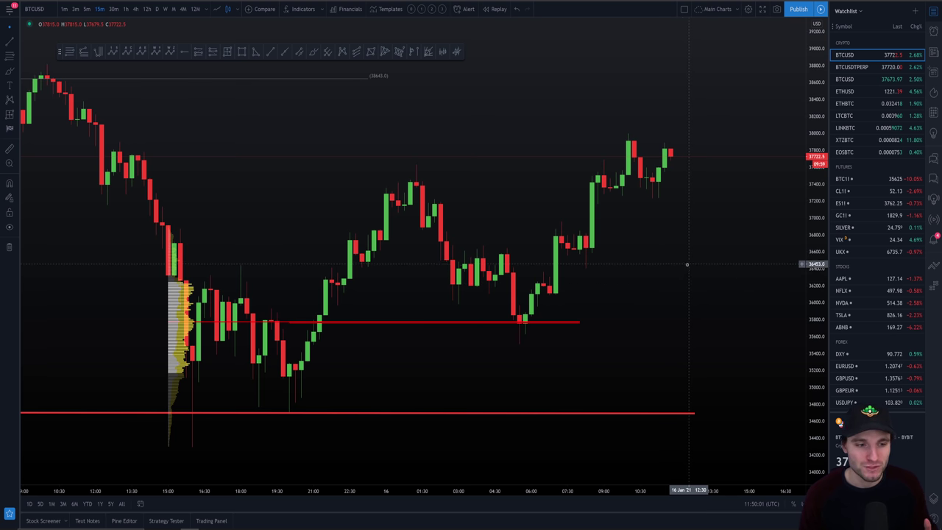
{"action": "scroll", "coordinate": [687, 358], "scroll_direction": "down", "scroll_amount": 2}
{"action": "scroll", "coordinate": [687, 361], "scroll_direction": "down", "scroll_amount": 3}
{"action": "left_click_drag", "start_coordinate": [674, 372], "coordinate": [614, 374]}
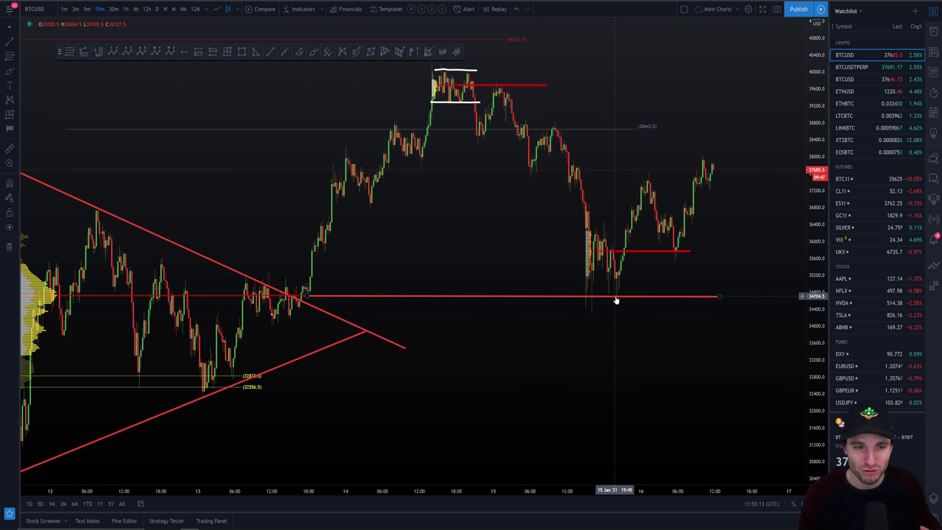
{"action": "left_click", "coordinate": [557, 85], "text": "shift"}
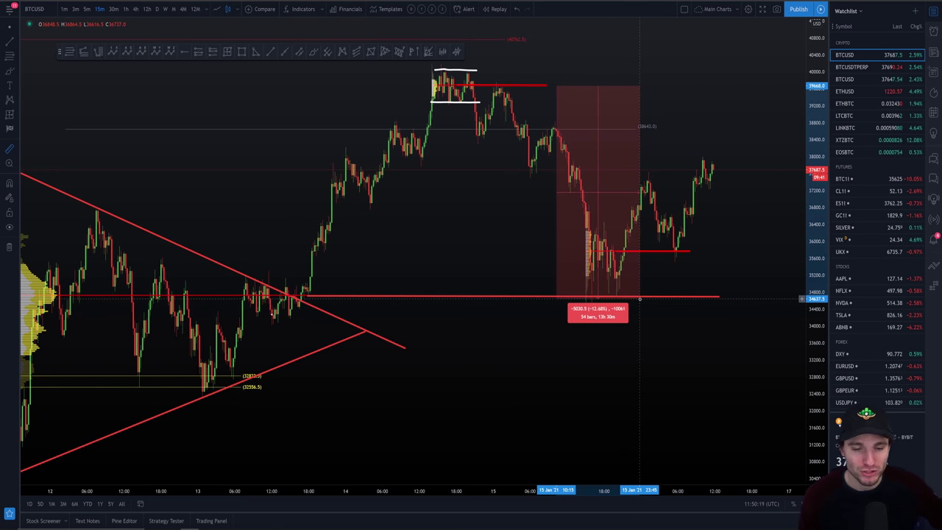
{"action": "left_click", "coordinate": [639, 299]}
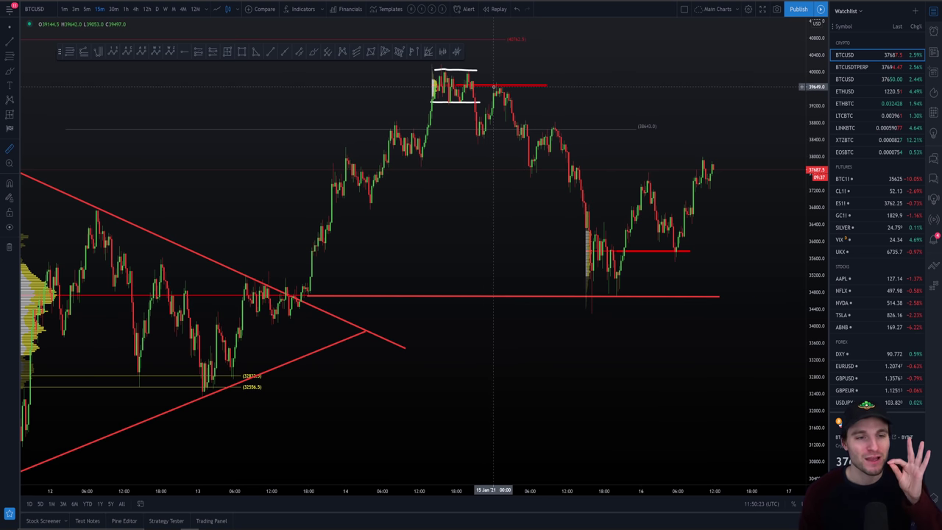
Trace the decline from the upper red level to the lower red line with the Brush, circling both touches, and delete the trace.
{"action": "left_click", "coordinate": [312, 52]}
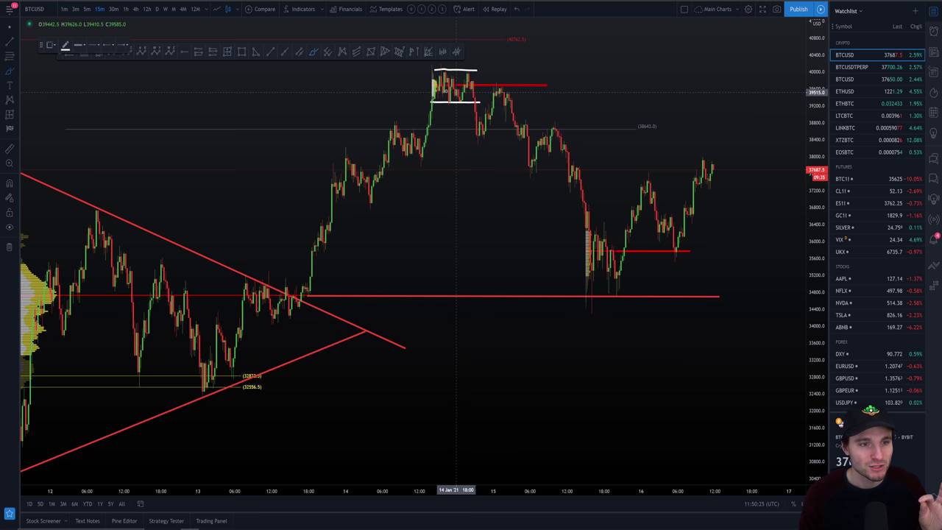
{"action": "mouse_move", "coordinate": [474, 101]}
{"action": "left_mouse_down"}
{"action": "mouse_move", "coordinate": [477, 136]}
{"action": "mouse_move", "coordinate": [489, 99]}
{"action": "mouse_move", "coordinate": [507, 105]}
{"action": "mouse_move", "coordinate": [559, 195]}
{"action": "mouse_move", "coordinate": [593, 296]}
{"action": "left_mouse_up"}
{"action": "key", "text": "ctrl+z"}
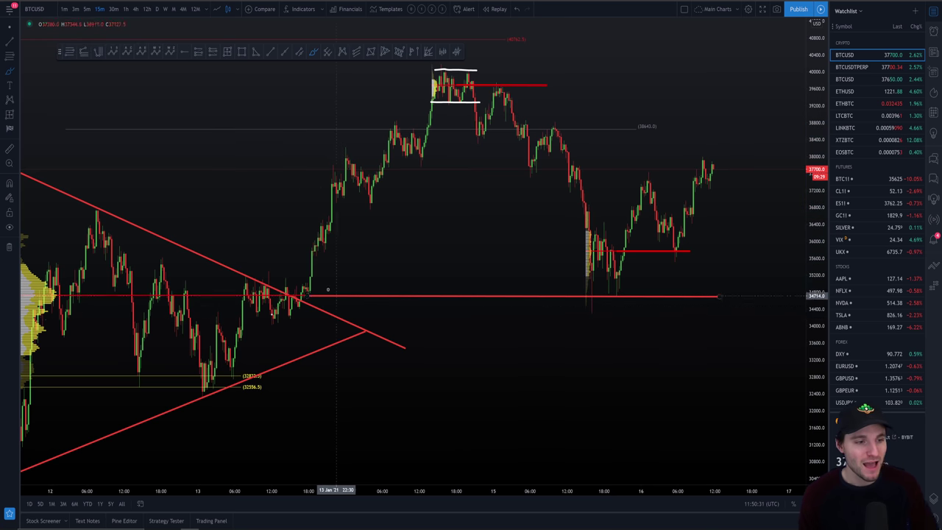
{"action": "scroll", "coordinate": [125, 280], "scroll_direction": "down", "scroll_amount": 1}
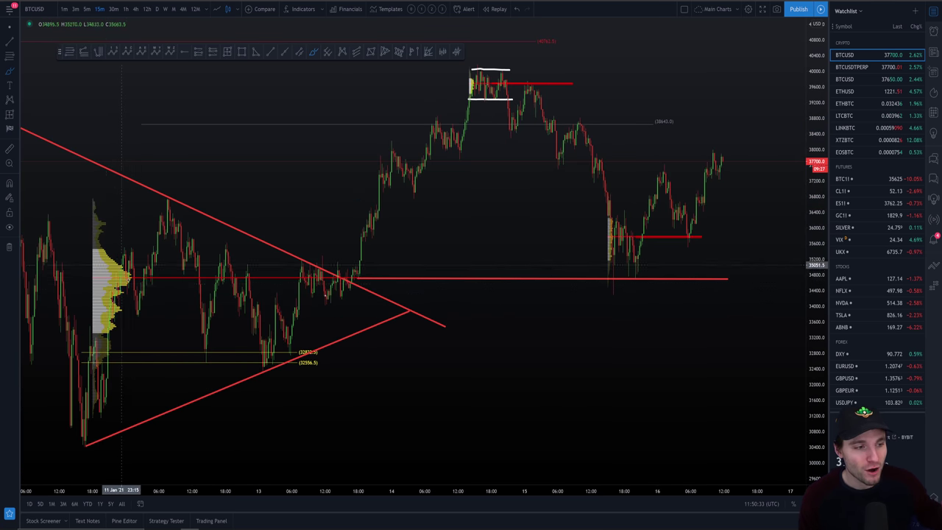
{"action": "scroll", "coordinate": [198, 269], "scroll_direction": "up", "scroll_amount": 1}
{"action": "mouse_move", "coordinate": [500, 84]}
{"action": "left_mouse_down"}
{"action": "mouse_move", "coordinate": [534, 138]}
{"action": "mouse_move", "coordinate": [593, 298]}
{"action": "mouse_move", "coordinate": [600, 221]}
{"action": "mouse_move", "coordinate": [615, 296]}
{"action": "mouse_move", "coordinate": [624, 292]}
{"action": "mouse_move", "coordinate": [616, 294]}
{"action": "left_mouse_up"}
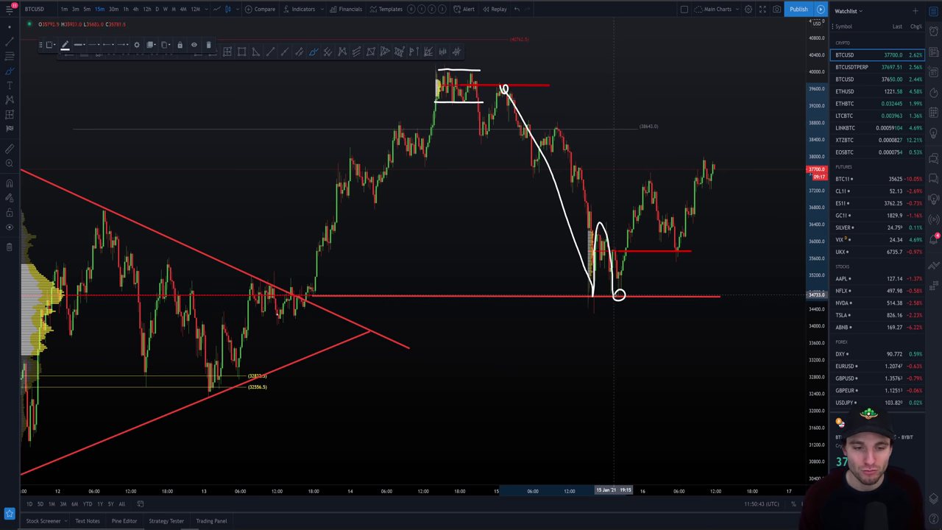
{"action": "key", "text": "Delete"}
Examine the latest candles, check the Discord bitcoin channel, and return to the TradingView chart to inspect the rise toward 38,000.
{"action": "scroll", "coordinate": [551, 349], "scroll_direction": "up", "scroll_amount": 5}
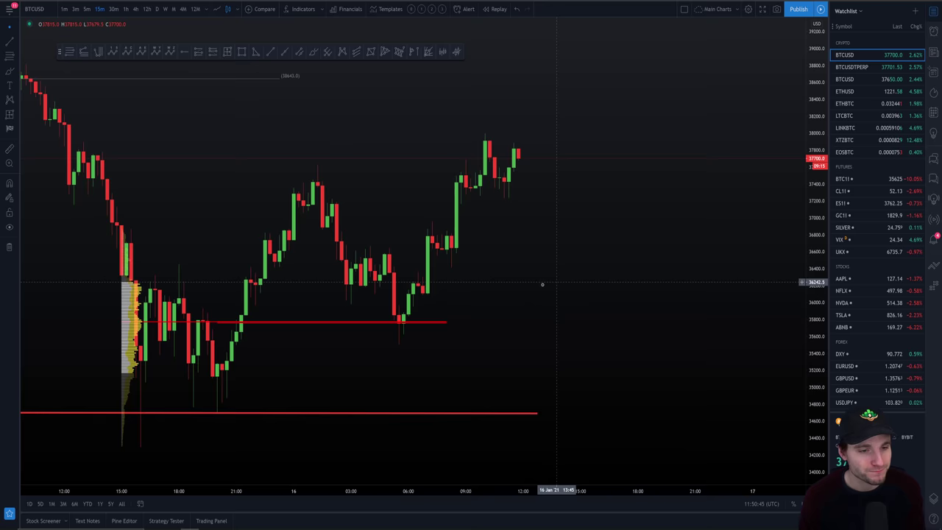
{"action": "scroll", "coordinate": [658, 259], "scroll_direction": "up", "scroll_amount": 3}
{"action": "scroll", "coordinate": [658, 259], "scroll_direction": "left", "scroll_amount": 3}
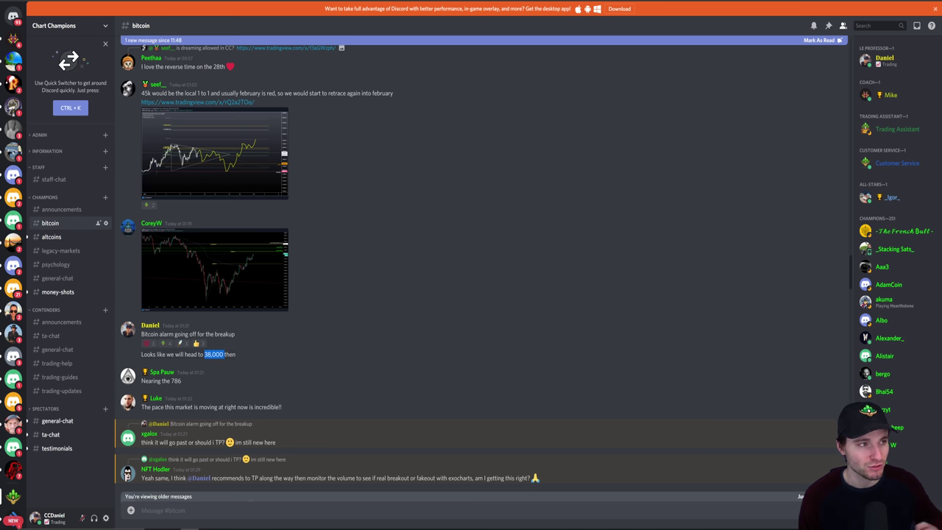
{"action": "key", "text": "ctrl+Tab"}
{"action": "scroll", "coordinate": [530, 164], "scroll_direction": "down", "scroll_amount": 1}
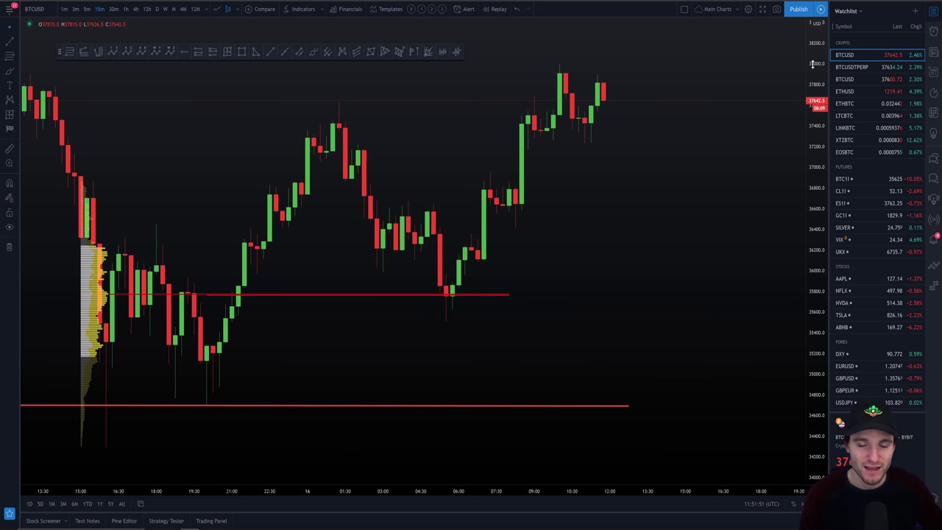
{"action": "scroll", "coordinate": [751, 96], "scroll_direction": "down", "scroll_amount": 5}
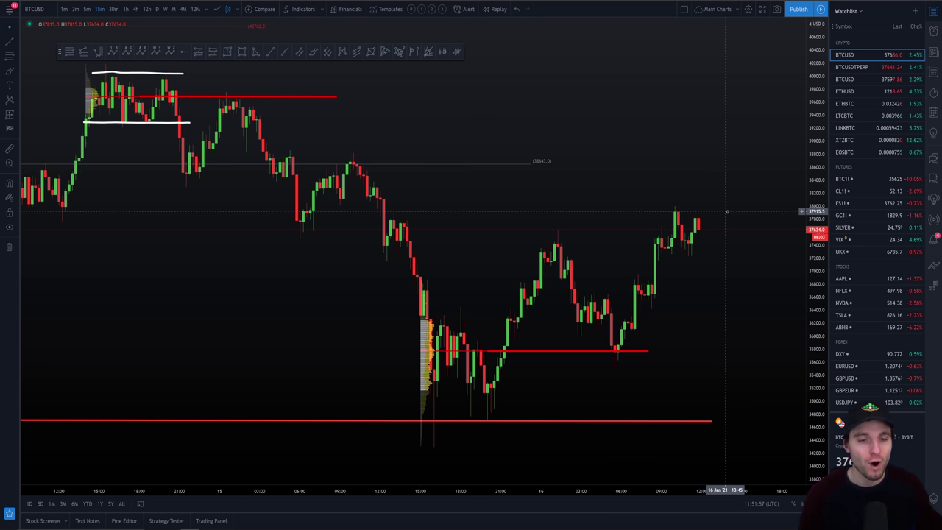
{"action": "scroll", "coordinate": [727, 212], "scroll_direction": "up", "scroll_amount": 4}
{"action": "left_click_drag", "start_coordinate": [648, 247], "coordinate": [658, 246]}
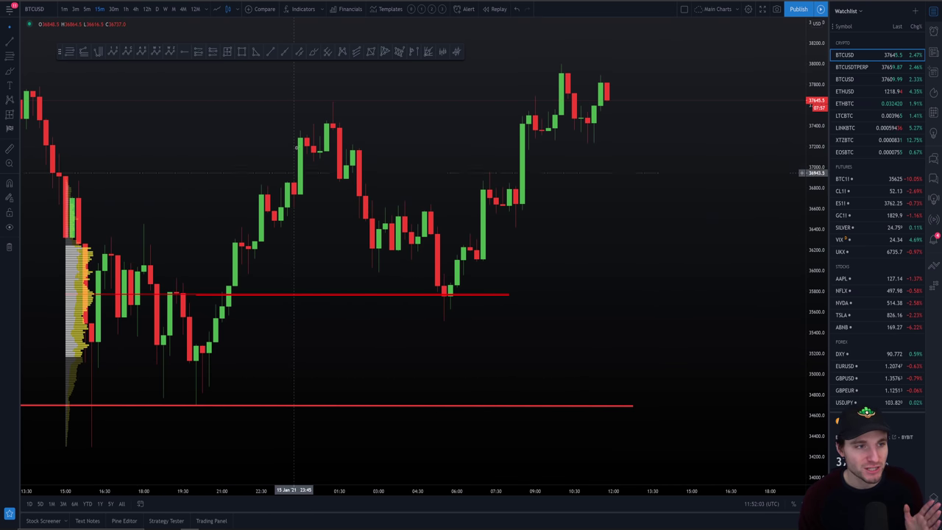
Trace the rally, the circled retest of the middle red line and the second rally with the Brush, and undo the drawing.
{"action": "left_click", "coordinate": [312, 53]}
{"action": "mouse_move", "coordinate": [236, 270]}
{"action": "left_mouse_down"}
{"action": "mouse_move", "coordinate": [331, 112]}
{"action": "mouse_move", "coordinate": [375, 158]}
{"action": "mouse_move", "coordinate": [444, 299]}
{"action": "mouse_move", "coordinate": [469, 304]}
{"action": "mouse_move", "coordinate": [429, 318]}
{"action": "mouse_move", "coordinate": [433, 283]}
{"action": "mouse_move", "coordinate": [454, 288]}
{"action": "mouse_move", "coordinate": [464, 278]}
{"action": "mouse_move", "coordinate": [484, 233]}
{"action": "mouse_move", "coordinate": [588, 109]}
{"action": "mouse_move", "coordinate": [601, 78]}
{"action": "left_mouse_up"}
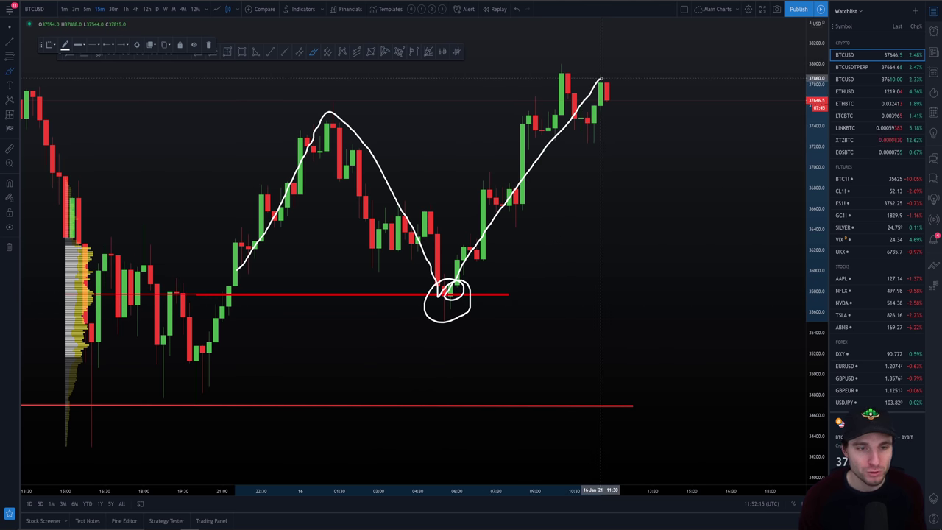
{"action": "key", "text": "ctrl+z"}
{"action": "key", "text": "ctrl+z"}
{"action": "key", "text": "ctrl+z"}
Brush white lines along the consolidation's high near 36,400 and low near 34,700, and trace the breakout path, deleting only the trace.
{"action": "scroll", "coordinate": [624, 319], "scroll_direction": "down", "scroll_amount": 10}
{"action": "scroll", "coordinate": [525, 263], "scroll_direction": "up", "scroll_amount": 3}
{"action": "mouse_move", "coordinate": [283, 83]}
{"action": "left_mouse_down"}
{"action": "mouse_move", "coordinate": [315, 172]}
{"action": "mouse_move", "coordinate": [345, 93]}
{"action": "mouse_move", "coordinate": [399, 179]}
{"action": "mouse_move", "coordinate": [515, 437]}
{"action": "left_mouse_up"}
{"action": "scroll", "coordinate": [494, 441], "scroll_direction": "up", "scroll_amount": 2}
{"action": "scroll", "coordinate": [495, 440], "scroll_direction": "up", "scroll_amount": 2}
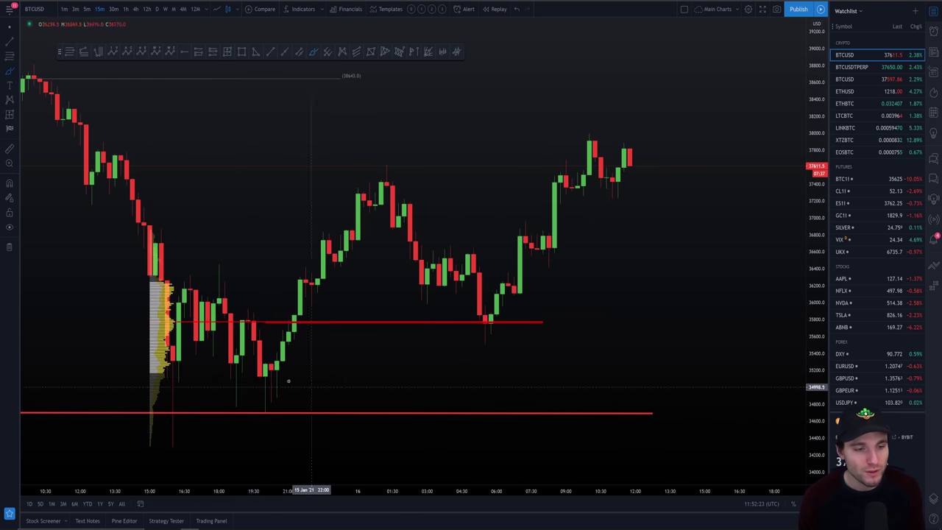
{"action": "left_click_drag", "start_coordinate": [140, 271], "coordinate": [346, 272]}
{"action": "left_click_drag", "start_coordinate": [150, 415], "coordinate": [277, 415]}
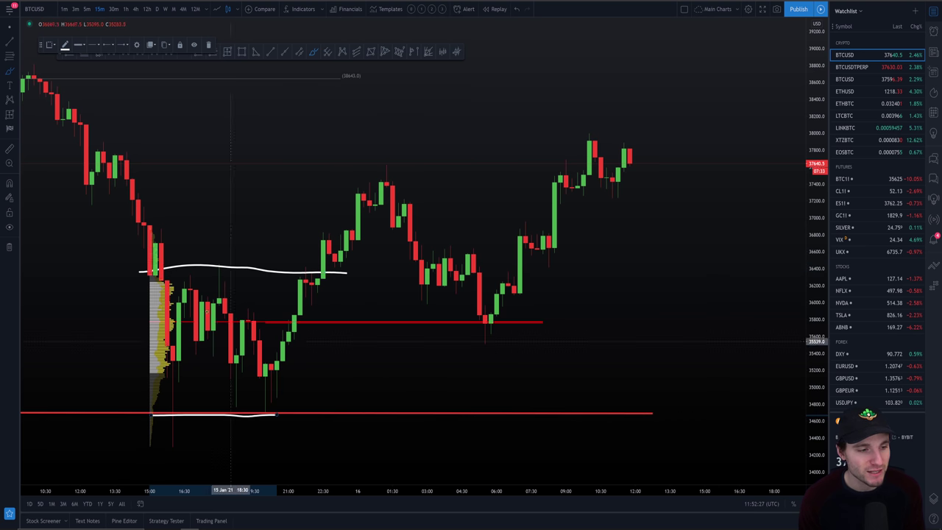
{"action": "mouse_move", "coordinate": [139, 407]}
{"action": "left_mouse_down"}
{"action": "mouse_move", "coordinate": [163, 276]}
{"action": "mouse_move", "coordinate": [240, 410]}
{"action": "mouse_move", "coordinate": [276, 368]}
{"action": "mouse_move", "coordinate": [317, 257]}
{"action": "mouse_move", "coordinate": [365, 176]}
{"action": "mouse_move", "coordinate": [412, 198]}
{"action": "mouse_move", "coordinate": [485, 330]}
{"action": "mouse_move", "coordinate": [606, 141]}
{"action": "left_mouse_up"}
{"action": "key", "text": "Delete"}
Circle the 38,000 price level with the Brush, compare it with the Discord bitcoin channel's messages, and delete the circle.
{"action": "mouse_move", "coordinate": [804, 132]}
{"action": "left_mouse_down"}
{"action": "mouse_move", "coordinate": [780, 131]}
{"action": "mouse_move", "coordinate": [793, 141]}
{"action": "mouse_move", "coordinate": [801, 133]}
{"action": "left_mouse_up"}
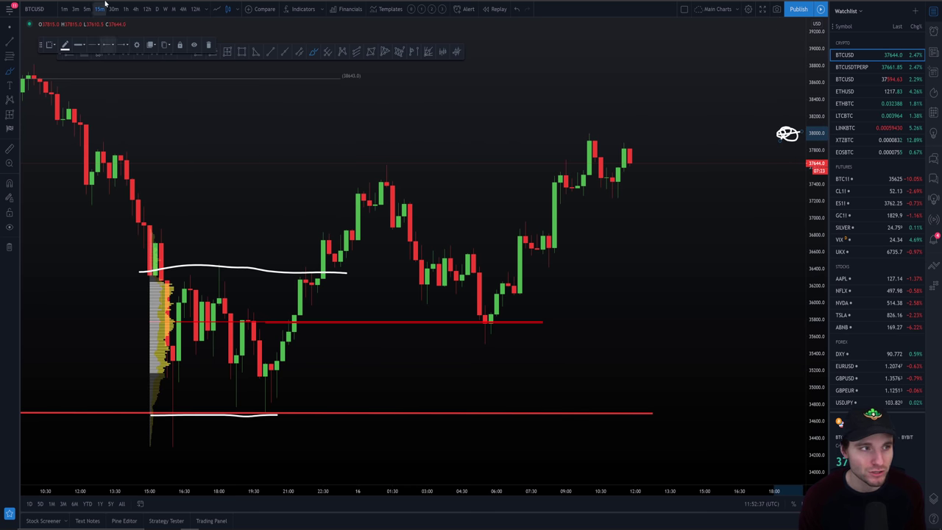
{"action": "key", "text": "ctrl+Tab"}
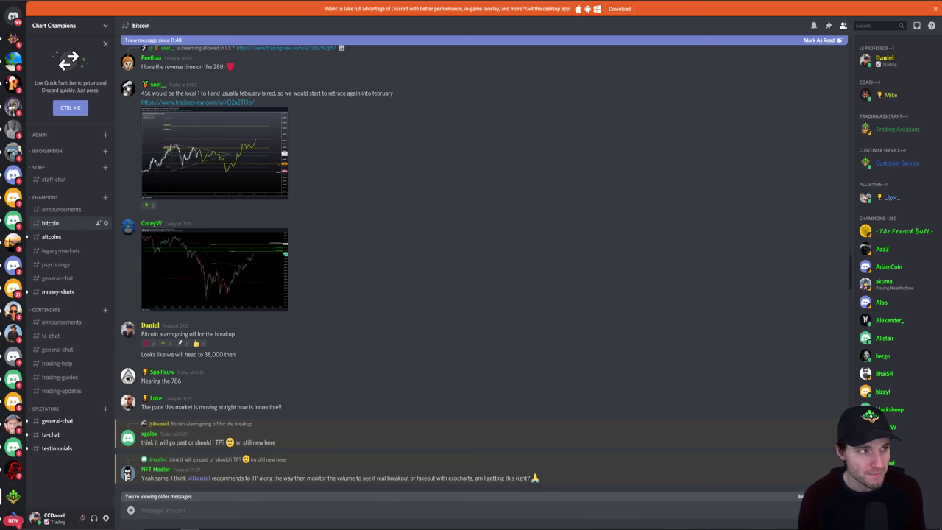
{"action": "key", "text": "alt+Tab"}
{"action": "key", "text": "Delete"}
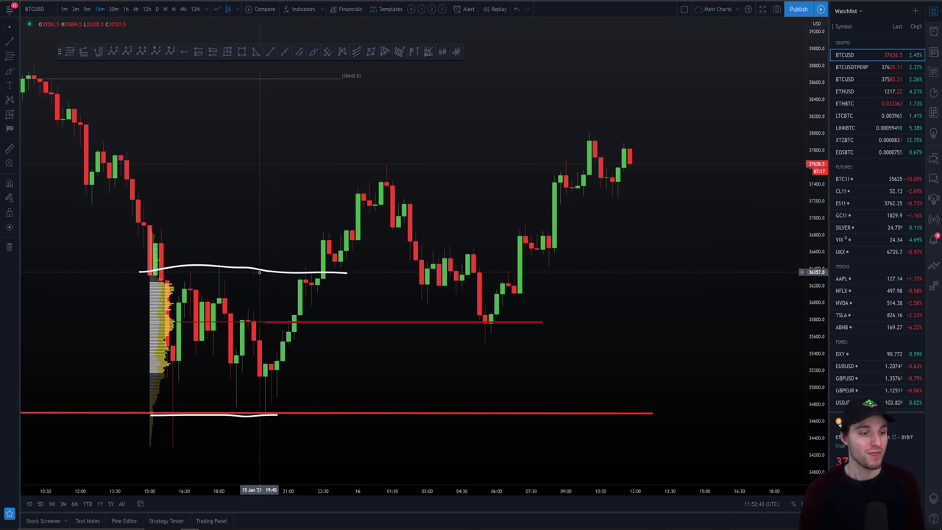
Delete the two white brush lines marking the consolidation range's high and low beside the volume profile.
{"action": "left_click", "coordinate": [260, 273]}
{"action": "key", "text": "Delete"}
{"action": "scroll", "coordinate": [655, 294], "scroll_direction": "down", "scroll_amount": 2}
{"action": "left_click_drag", "start_coordinate": [702, 298], "coordinate": [655, 307]}
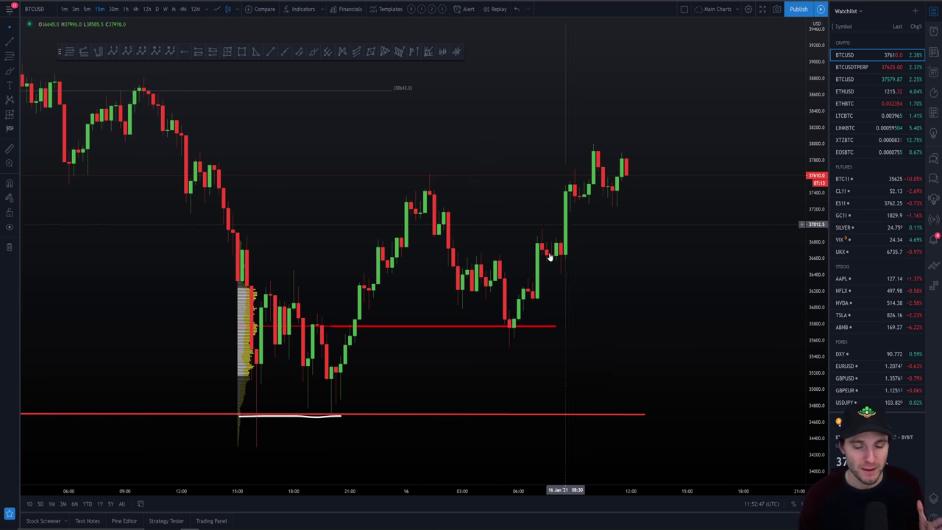
{"action": "left_click", "coordinate": [299, 417]}
{"action": "key", "text": "Delete"}
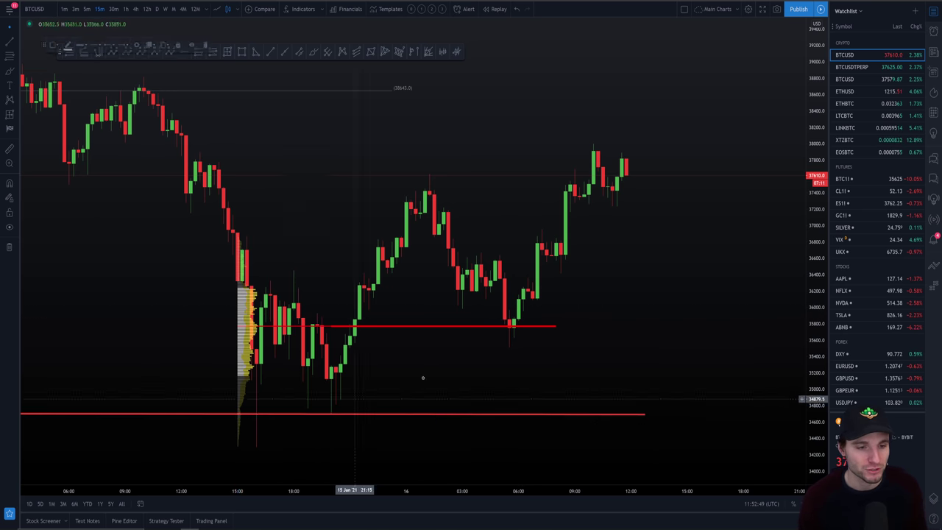
Measure the 15 January consolidation with a date and price range from the low at 34,290.5, about 2,167 high and 20 bars wide.
{"action": "scroll", "coordinate": [641, 344], "scroll_direction": "down", "scroll_amount": 1}
{"action": "scroll", "coordinate": [641, 345], "scroll_direction": "up", "scroll_amount": 3}
{"action": "mouse_move", "coordinate": [570, 304]}
{"action": "left_mouse_down"}
{"action": "mouse_move", "coordinate": [722, 284]}
{"action": "mouse_move", "coordinate": [604, 279]}
{"action": "mouse_move", "coordinate": [562, 319]}
{"action": "left_mouse_up"}
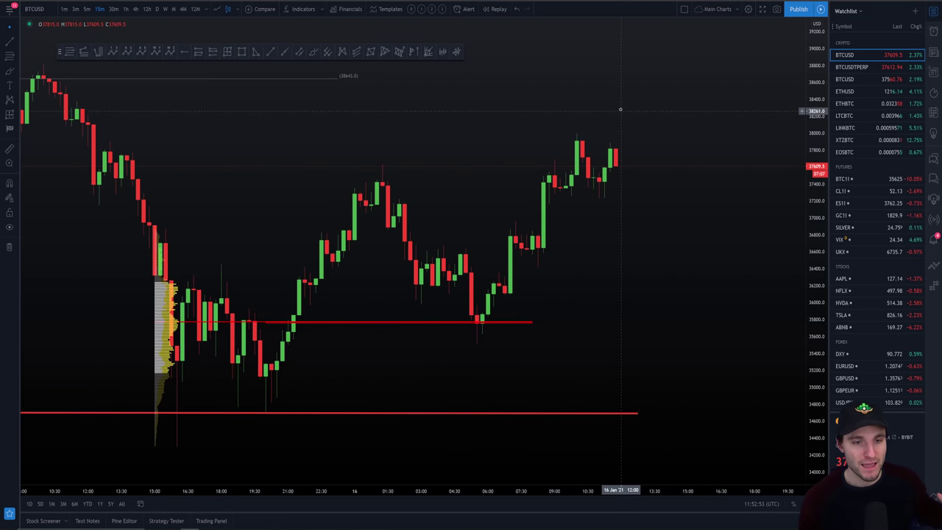
{"action": "left_click", "coordinate": [228, 53]}
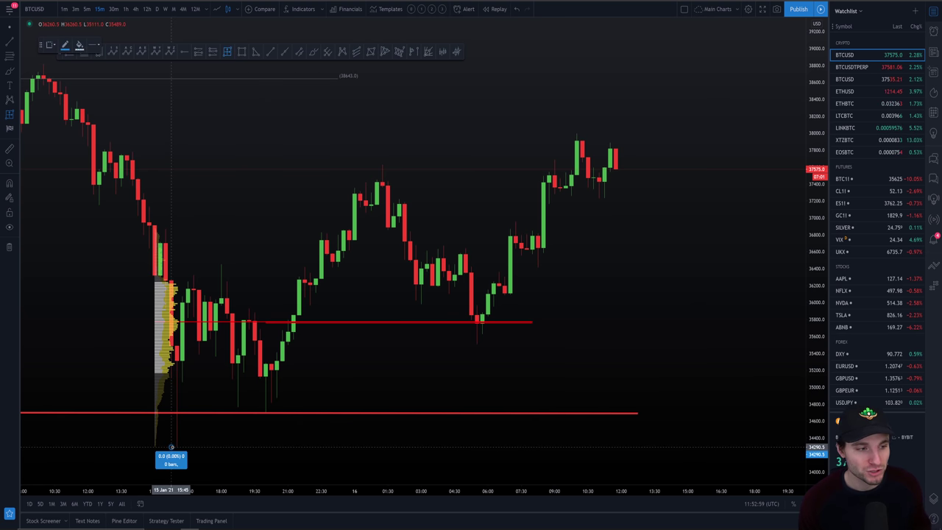
{"action": "left_click_drag", "start_coordinate": [278, 266], "coordinate": [282, 263]}
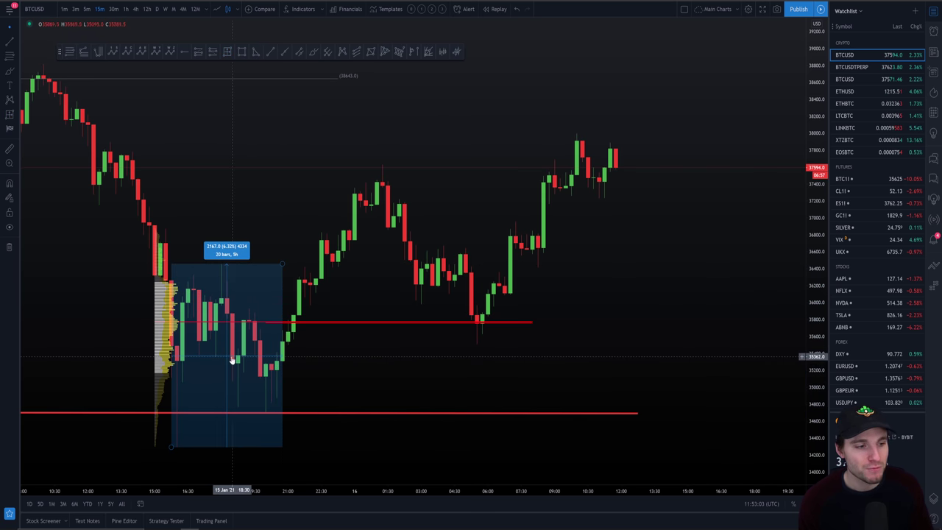
Copy the range box onto the latest candles and align its base at about 36,477 and its top at about 38,644.
{"action": "mouse_move", "coordinate": [228, 359]}
{"action": "left_mouse_down"}
{"action": "mouse_move", "coordinate": [471, 317]}
{"action": "mouse_move", "coordinate": [606, 194]}
{"action": "mouse_move", "coordinate": [601, 159]}
{"action": "left_mouse_up"}
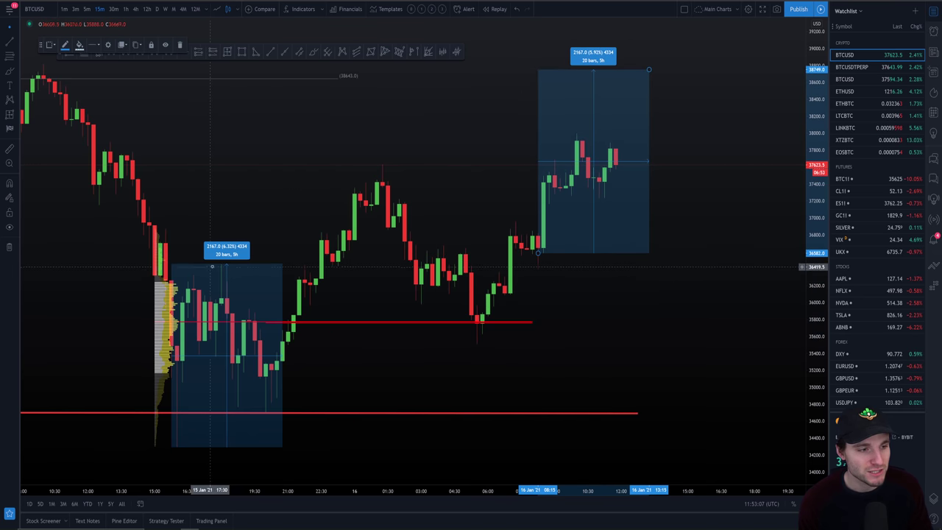
{"action": "left_click_drag", "start_coordinate": [567, 252], "coordinate": [553, 262]}
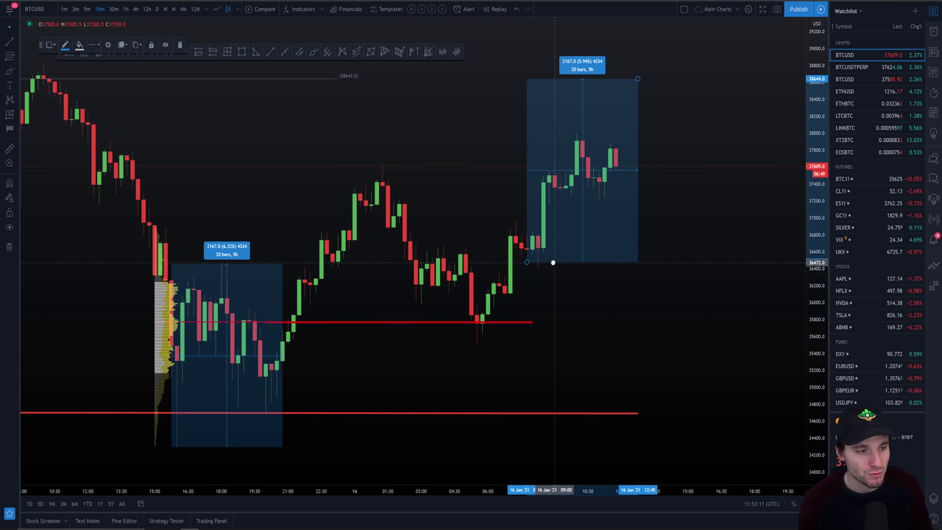
Check the breakout messages in the Discord bitcoin channel, and return to the TradingView chart to examine the projected range.
{"action": "scroll", "coordinate": [705, 273], "scroll_direction": "down", "scroll_amount": 3}
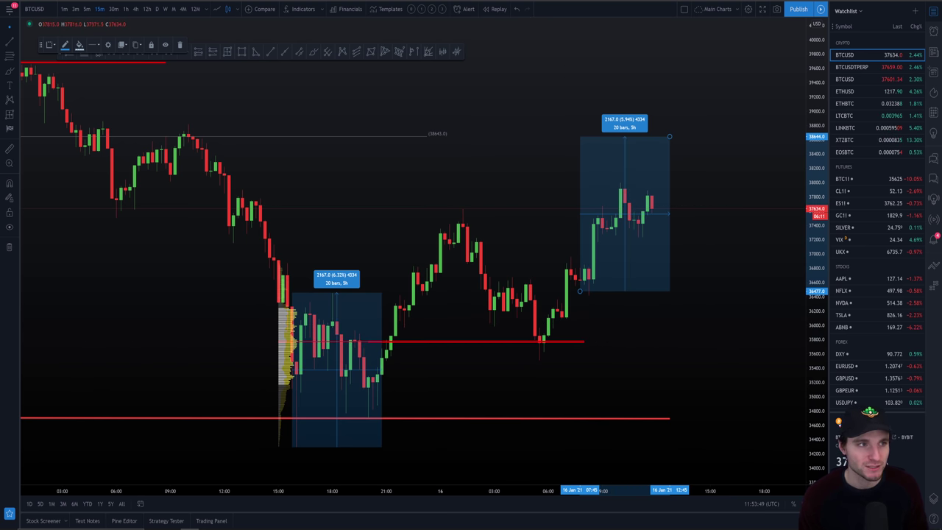
{"action": "key", "text": "alt+Tab"}
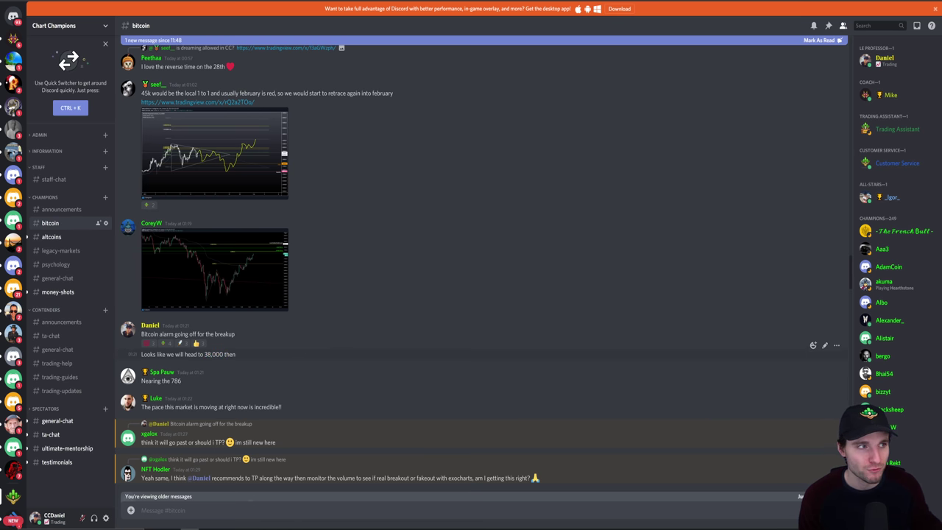
{"action": "key", "text": "alt+Tab"}
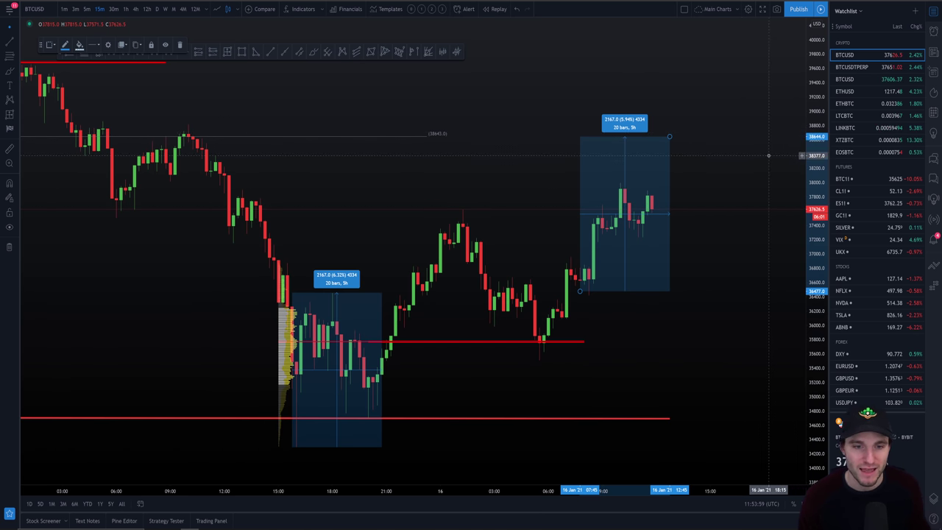
{"action": "scroll", "coordinate": [792, 176], "scroll_direction": "down", "scroll_amount": 3}
{"action": "left_click_drag", "start_coordinate": [812, 214], "coordinate": [811, 180]}
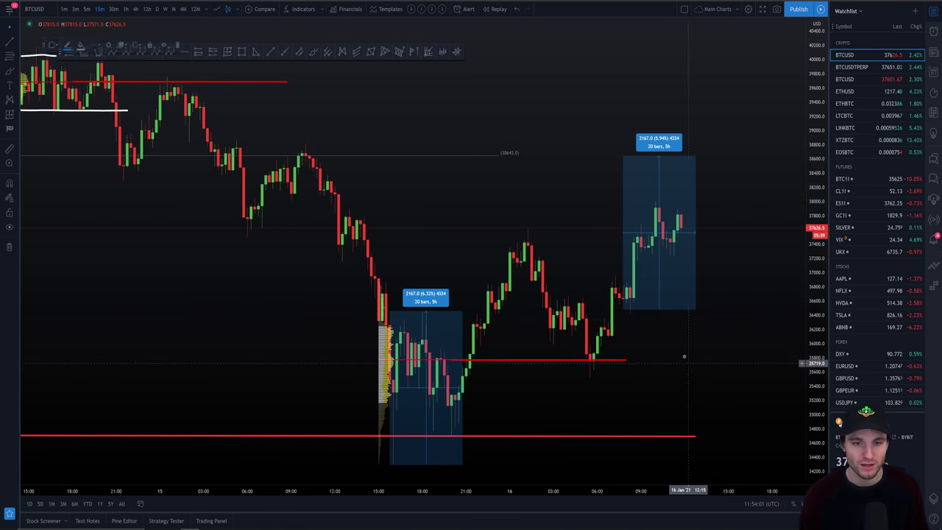
{"action": "left_click_drag", "start_coordinate": [688, 363], "coordinate": [666, 342]}
{"action": "scroll", "coordinate": [650, 246], "scroll_direction": "up", "scroll_amount": 2}
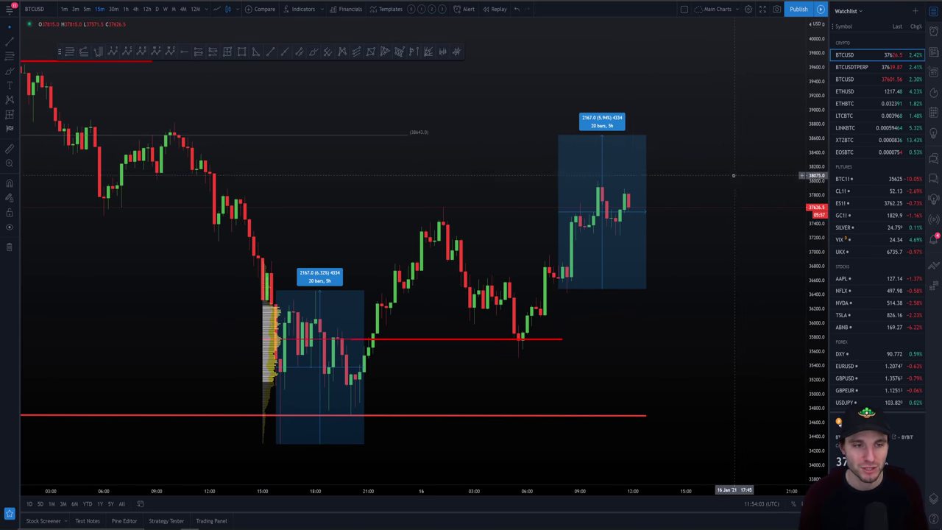
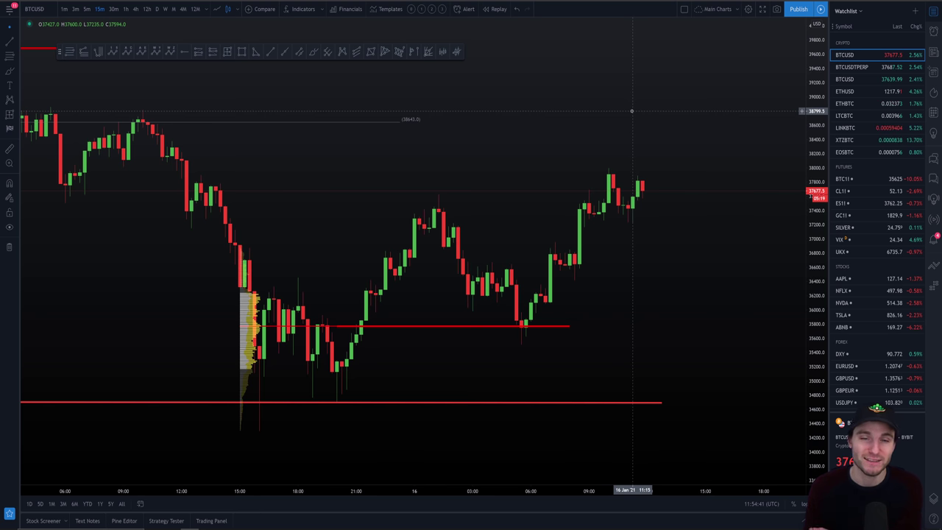
Circle the 16 January retest of the middle red line near 35,770 with the Brush.
{"action": "scroll", "coordinate": [705, 208], "scroll_direction": "down", "scroll_amount": 1}
{"action": "left_click_drag", "start_coordinate": [697, 238], "coordinate": [641, 231]}
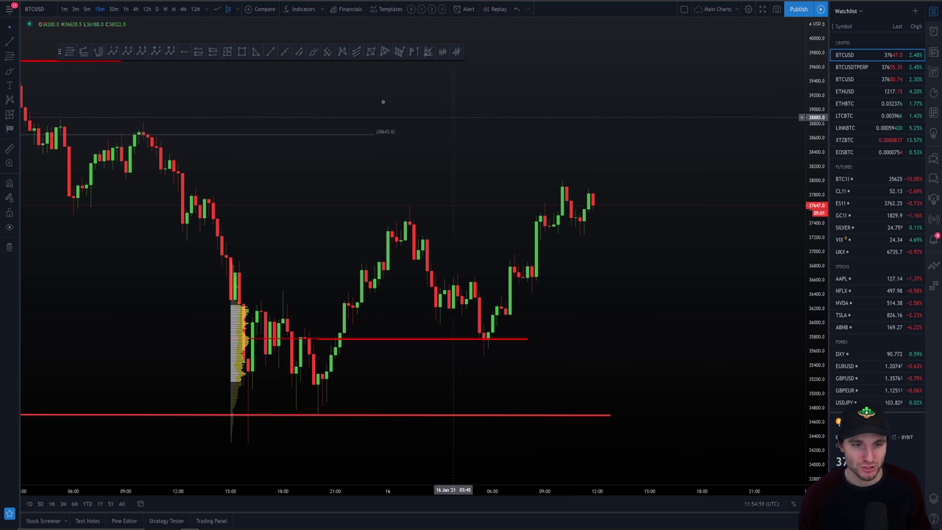
{"action": "left_click", "coordinate": [312, 52]}
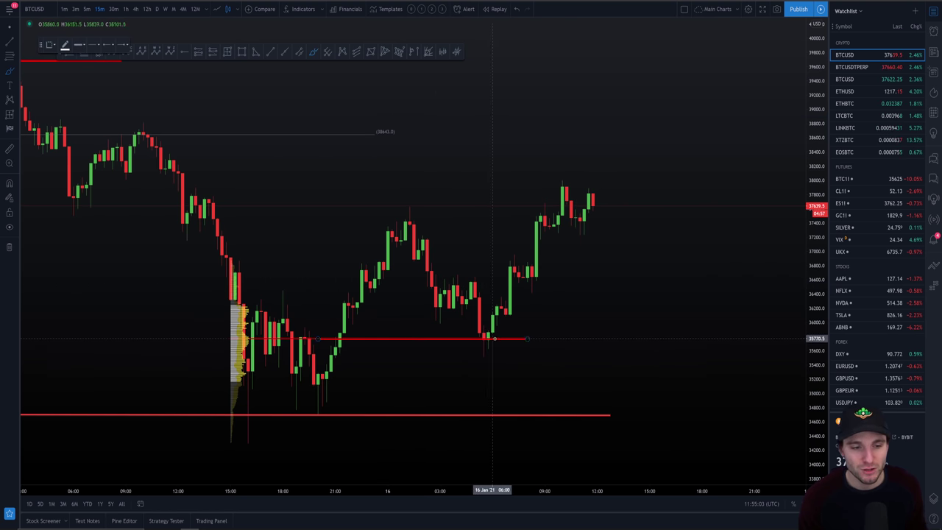
{"action": "left_click_drag", "start_coordinate": [488, 334], "coordinate": [484, 334]}
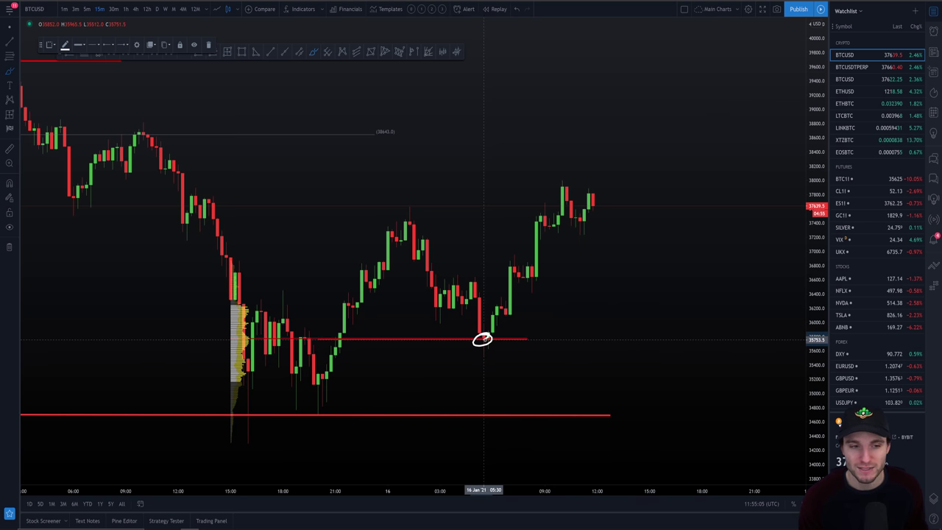
Sketch hypothetical Brush paths falling to about 34,000 from the middle-line retest and about 34,480 from the latest candle, and delete the strokes.
{"action": "mouse_move", "coordinate": [484, 340]}
{"action": "left_mouse_down"}
{"action": "mouse_move", "coordinate": [584, 186]}
{"action": "mouse_move", "coordinate": [610, 216]}
{"action": "mouse_move", "coordinate": [738, 462]}
{"action": "left_mouse_up"}
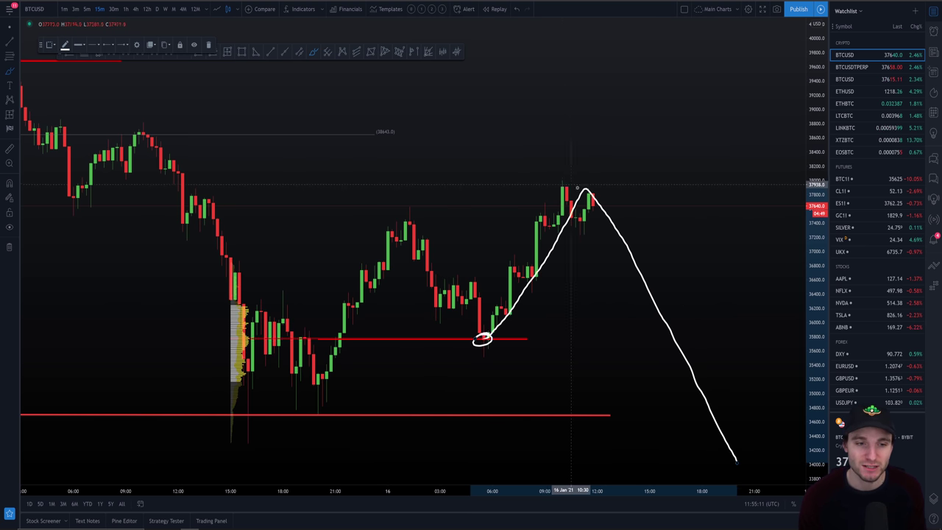
{"action": "key", "text": "Delete"}
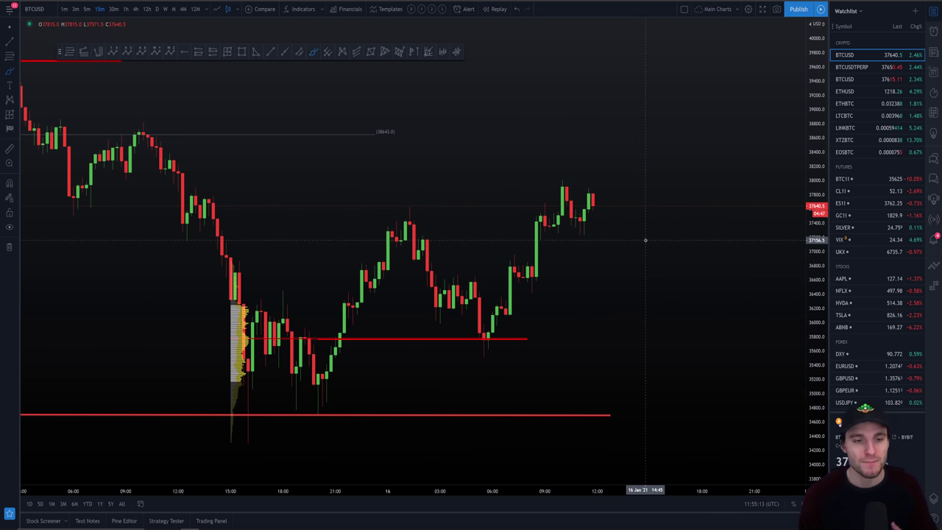
{"action": "scroll", "coordinate": [630, 229], "scroll_direction": "down", "scroll_amount": 1}
{"action": "mouse_move", "coordinate": [612, 195]}
{"action": "left_mouse_down"}
{"action": "mouse_move", "coordinate": [643, 254]}
{"action": "mouse_move", "coordinate": [716, 330]}
{"action": "mouse_move", "coordinate": [768, 426]}
{"action": "left_mouse_up"}
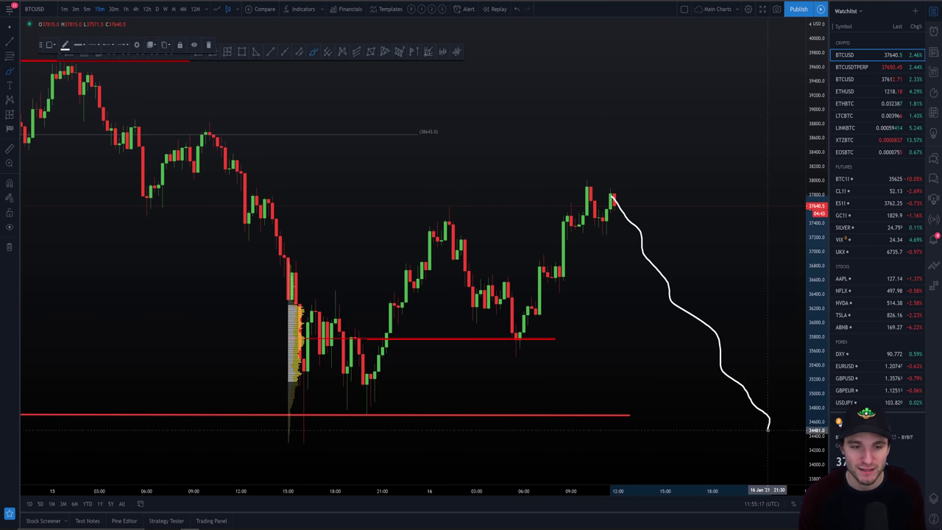
{"action": "key", "text": "Delete"}
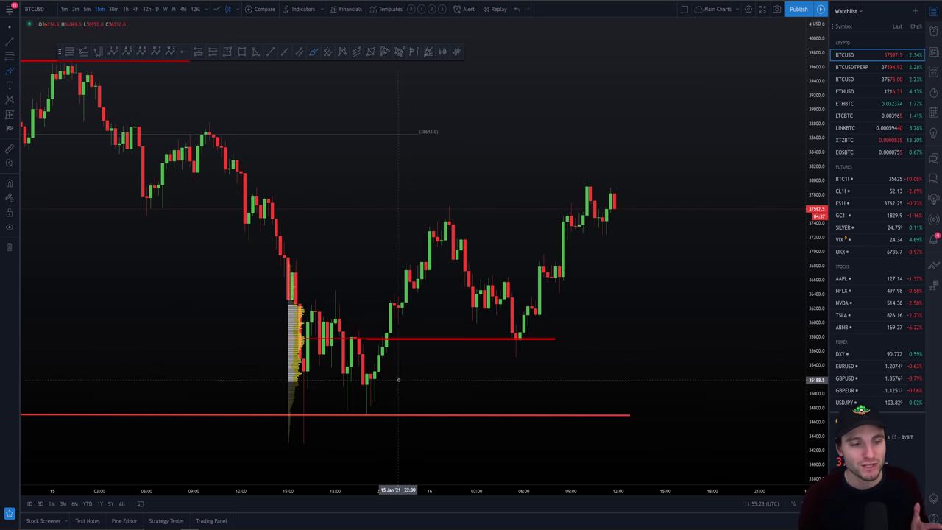
Trace the rally out of the consolidation and another decline from the latest candle with the Brush, and remove the strokes.
{"action": "mouse_move", "coordinate": [383, 324]}
{"action": "left_mouse_down"}
{"action": "mouse_move", "coordinate": [441, 205]}
{"action": "mouse_move", "coordinate": [511, 342]}
{"action": "mouse_move", "coordinate": [592, 188]}
{"action": "left_mouse_up"}
{"action": "key", "text": "ctrl+z"}
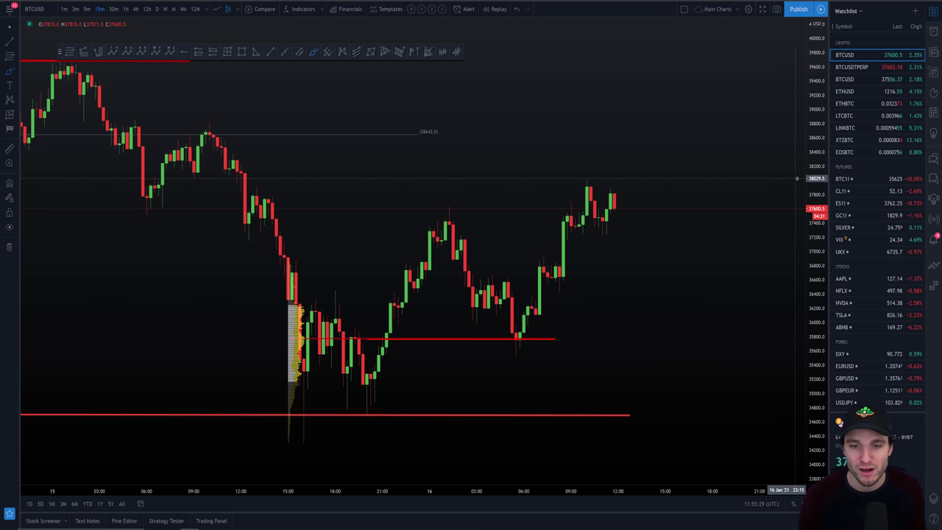
{"action": "mouse_move", "coordinate": [803, 186]}
{"action": "left_mouse_down"}
{"action": "mouse_move", "coordinate": [800, 162]}
{"action": "mouse_move", "coordinate": [802, 185]}
{"action": "left_mouse_up"}
{"action": "key", "text": "ctrl+z"}
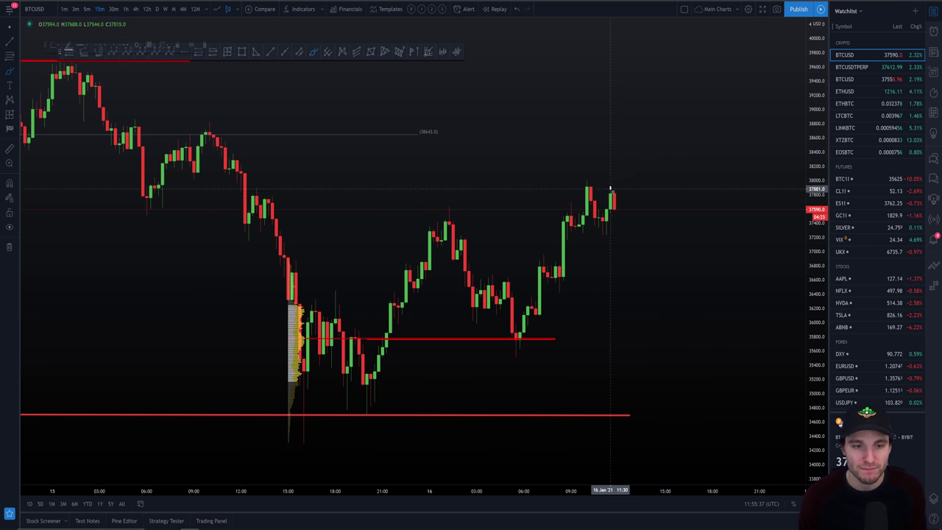
{"action": "left_click_drag", "start_coordinate": [611, 190], "coordinate": [760, 398]}
{"action": "key", "text": "Delete"}
Measure the 15 January consolidation with a 23-bar date and price range from 34,285.5 to about 36,460, and copy it below, from about 34,304.5 to 32,130.
{"action": "scroll", "coordinate": [718, 353], "scroll_direction": "down", "scroll_amount": 3}
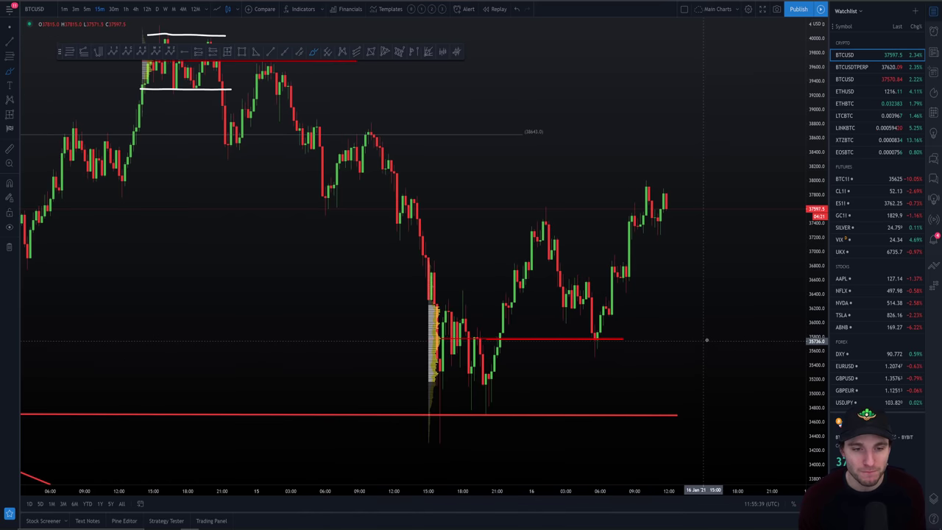
{"action": "scroll", "coordinate": [729, 327], "scroll_direction": "up", "scroll_amount": 3}
{"action": "left_click_drag", "start_coordinate": [730, 317], "coordinate": [735, 269]}
{"action": "scroll", "coordinate": [684, 280], "scroll_direction": "up", "scroll_amount": 1}
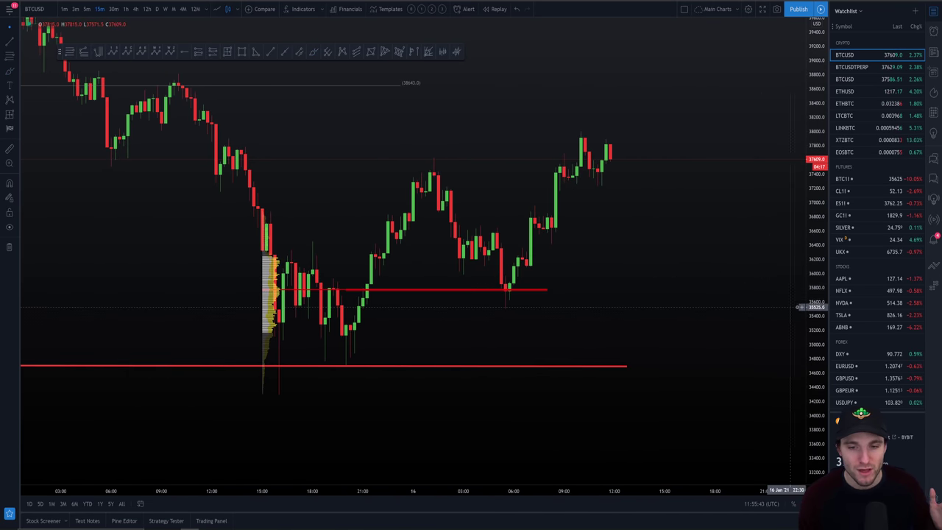
{"action": "left_click_drag", "start_coordinate": [821, 279], "coordinate": [819, 310]}
{"action": "scroll", "coordinate": [767, 244], "scroll_direction": "down", "scroll_amount": 3}
{"action": "left_click_drag", "start_coordinate": [763, 235], "coordinate": [708, 235]}
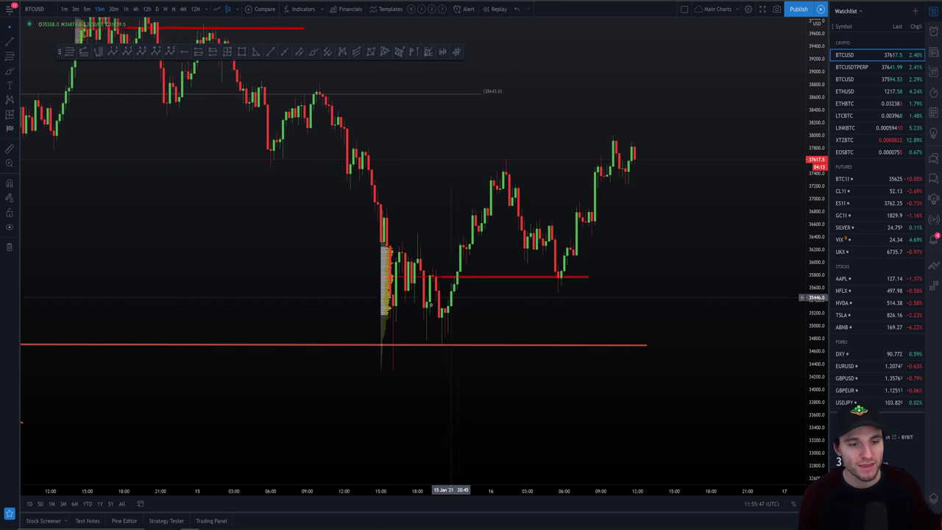
{"action": "left_click_drag", "start_coordinate": [625, 436], "coordinate": [610, 385]}
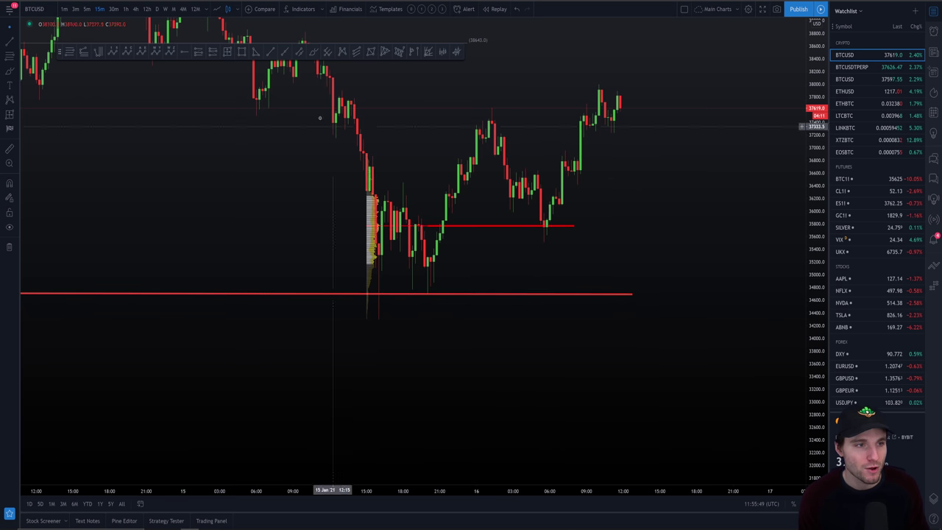
{"action": "left_click", "coordinate": [227, 52]}
{"action": "left_click", "coordinate": [373, 320]}
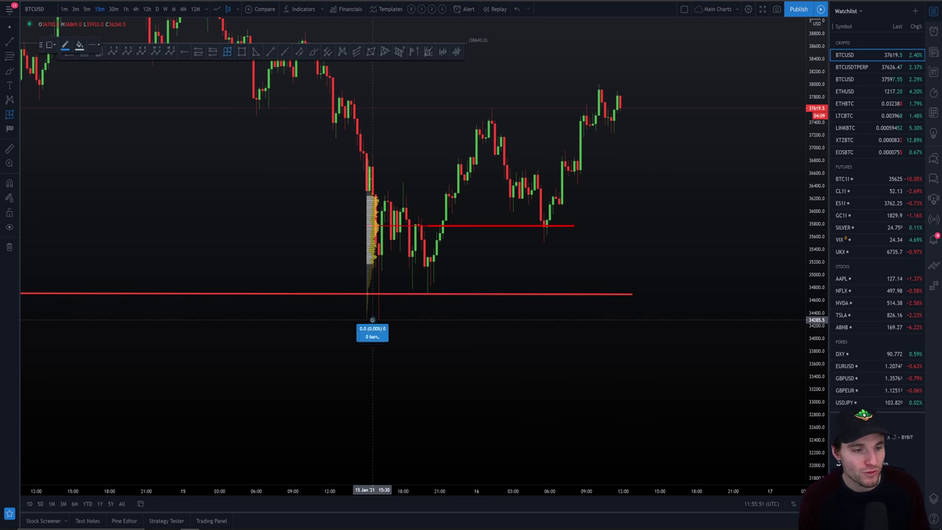
{"action": "left_click", "coordinate": [443, 180]}
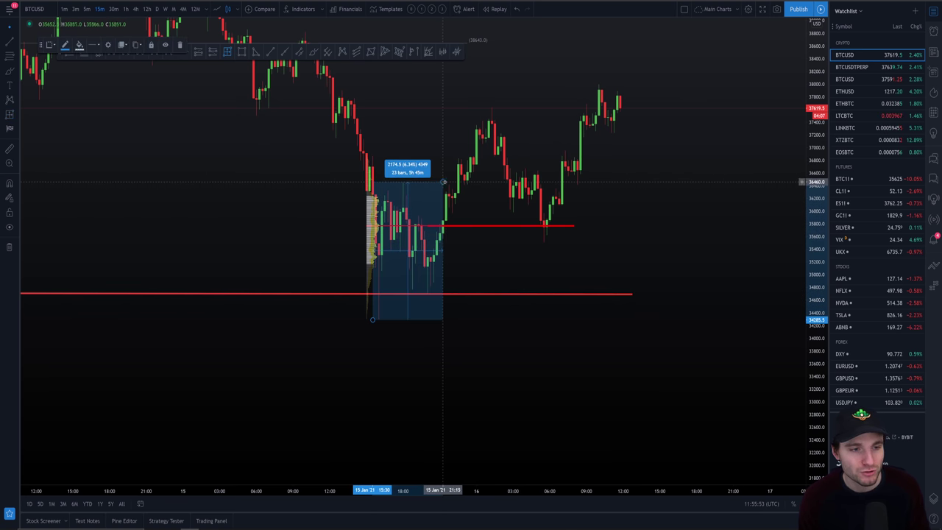
{"action": "left_click_drag", "start_coordinate": [412, 254], "coordinate": [481, 392]}
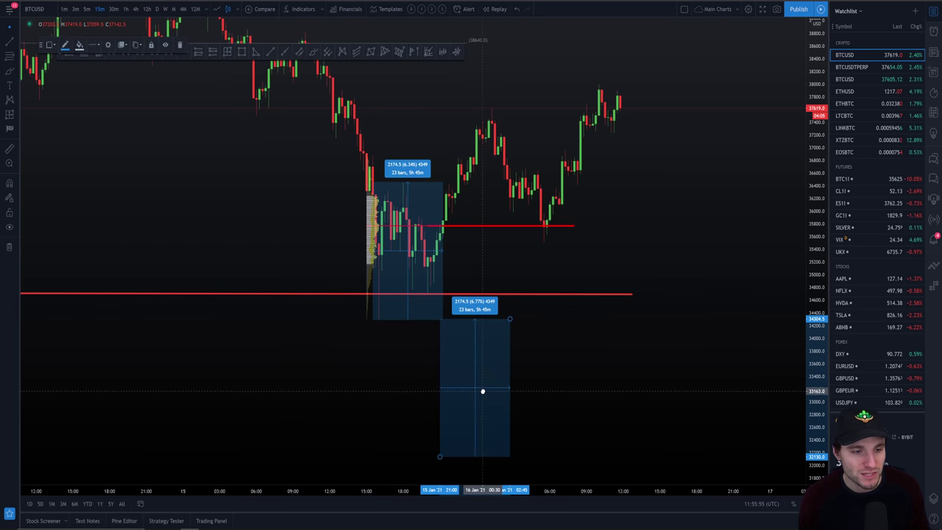
Examine the downside projection against the red lines, and delete both date and price range boxes.
{"action": "left_click_drag", "start_coordinate": [598, 408], "coordinate": [608, 367]}
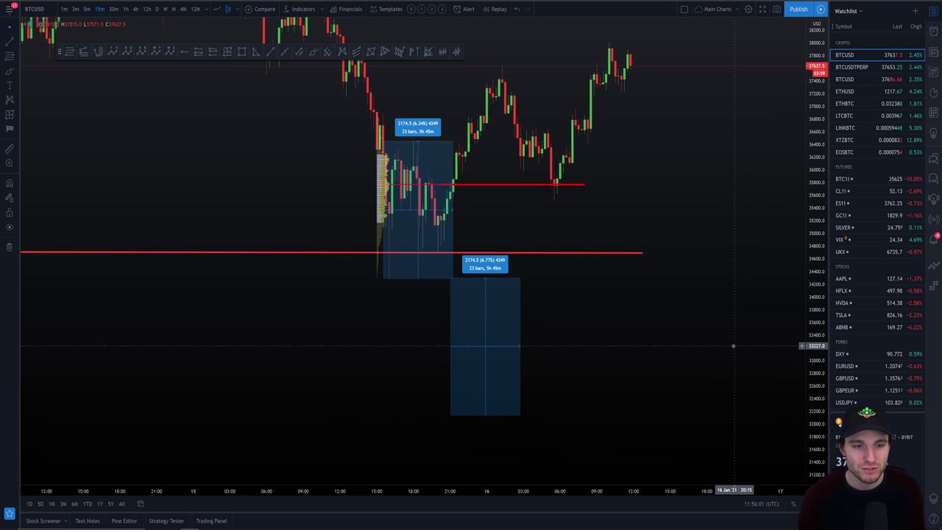
{"action": "left_click_drag", "start_coordinate": [733, 346], "coordinate": [719, 379]}
{"action": "left_click_drag", "start_coordinate": [814, 235], "coordinate": [813, 294]}
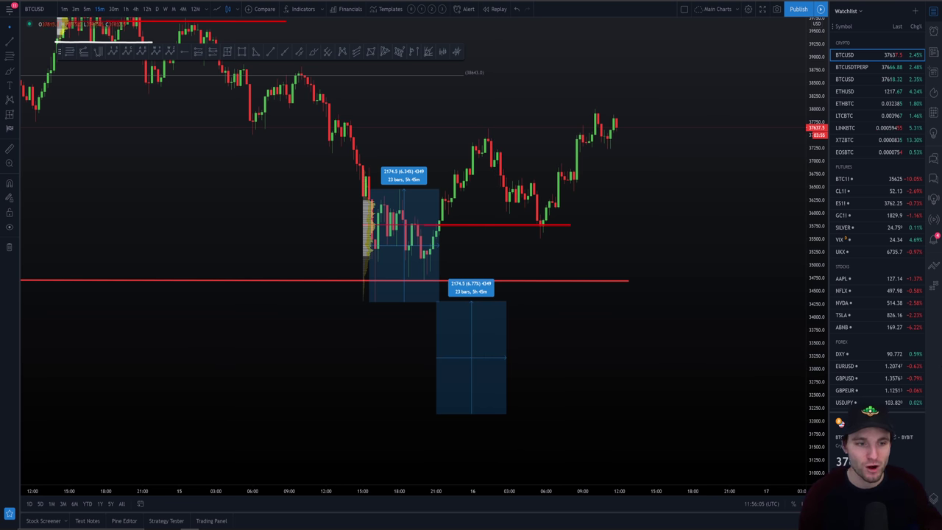
{"action": "left_click_drag", "start_coordinate": [636, 161], "coordinate": [647, 232]}
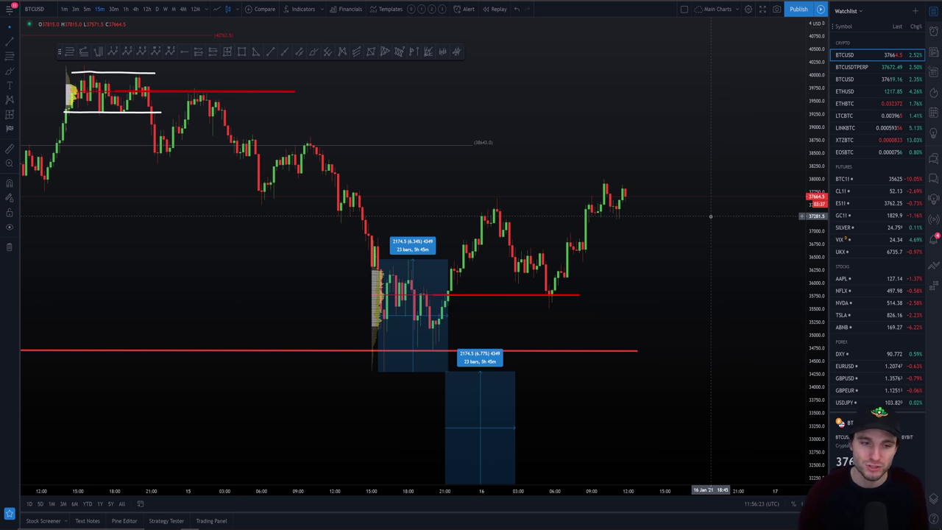
{"action": "left_click_drag", "start_coordinate": [604, 294], "coordinate": [568, 229]}
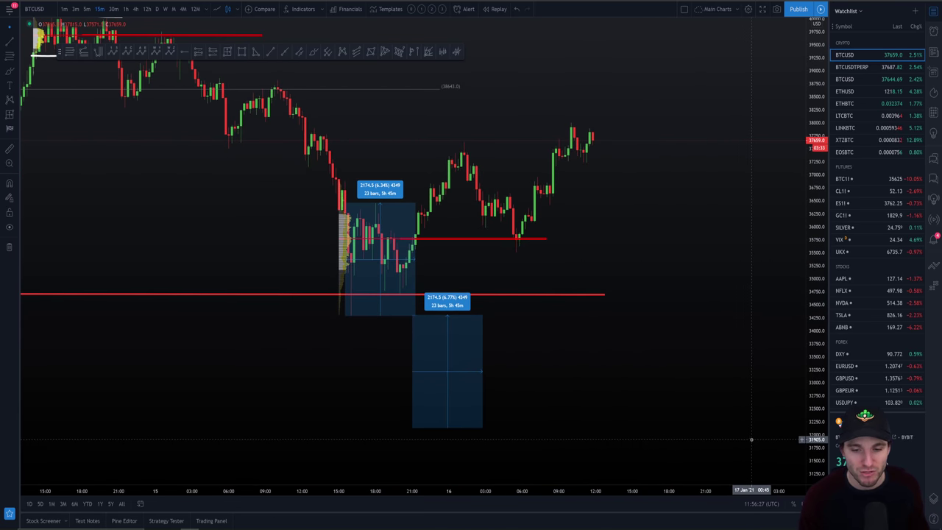
{"action": "left_click", "coordinate": [449, 368]}
{"action": "key", "text": "Delete"}
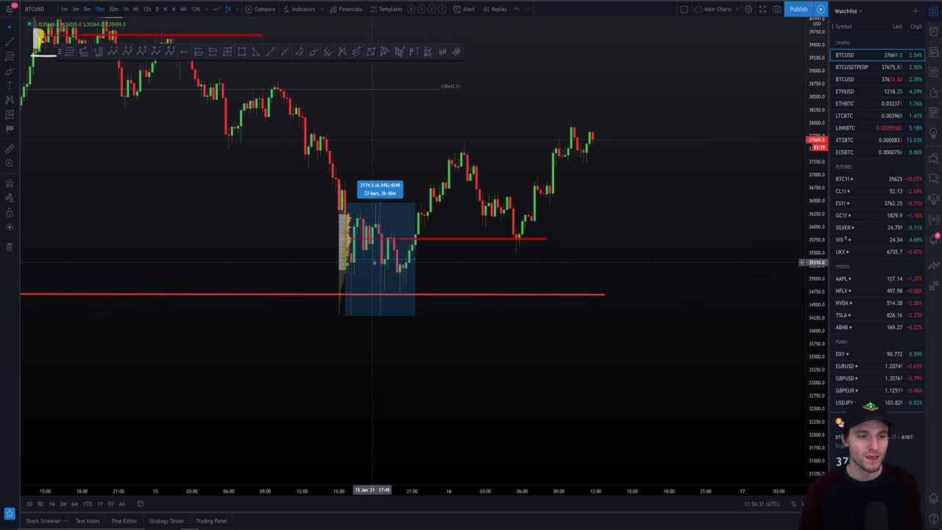
{"action": "left_click", "coordinate": [379, 262]}
{"action": "key", "text": "Delete"}
Examine the price action from the 13 January triangle to the latest 16 January candles against the red levels.
{"action": "left_click_drag", "start_coordinate": [489, 386], "coordinate": [532, 432]}
{"action": "scroll", "coordinate": [532, 432], "scroll_direction": "down", "scroll_amount": 4}
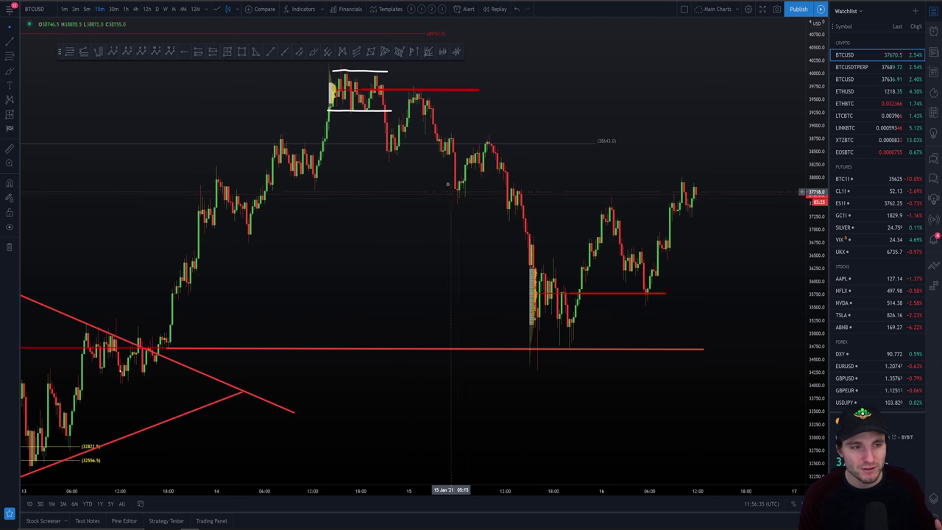
{"action": "scroll", "coordinate": [398, 263], "scroll_direction": "down", "scroll_amount": 3}
{"action": "scroll", "coordinate": [400, 263], "scroll_direction": "down", "scroll_amount": 1}
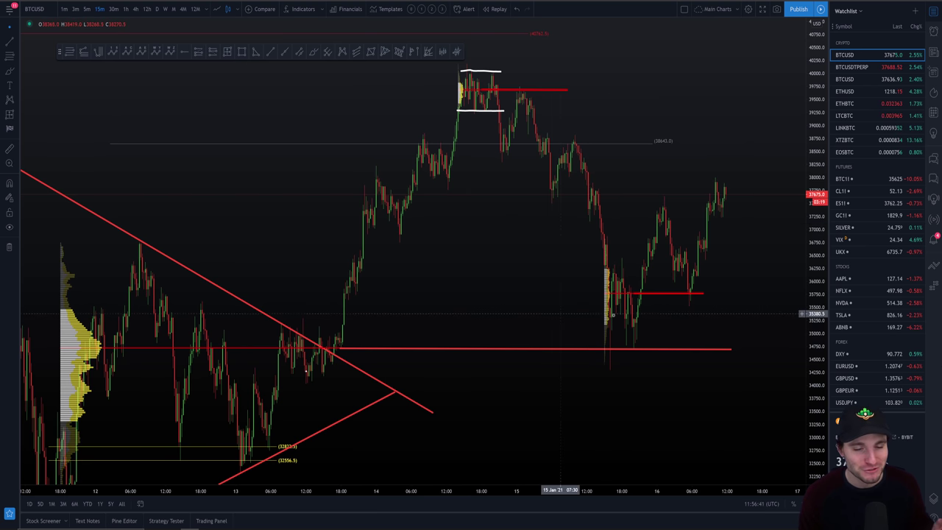
{"action": "scroll", "coordinate": [516, 349], "scroll_direction": "up", "scroll_amount": 5}
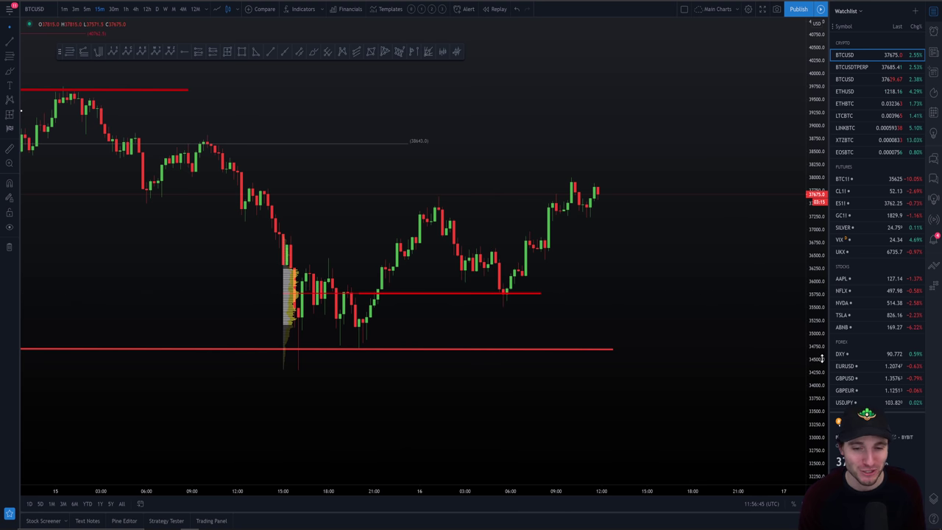
{"action": "scroll", "coordinate": [769, 295], "scroll_direction": "up", "scroll_amount": 5}
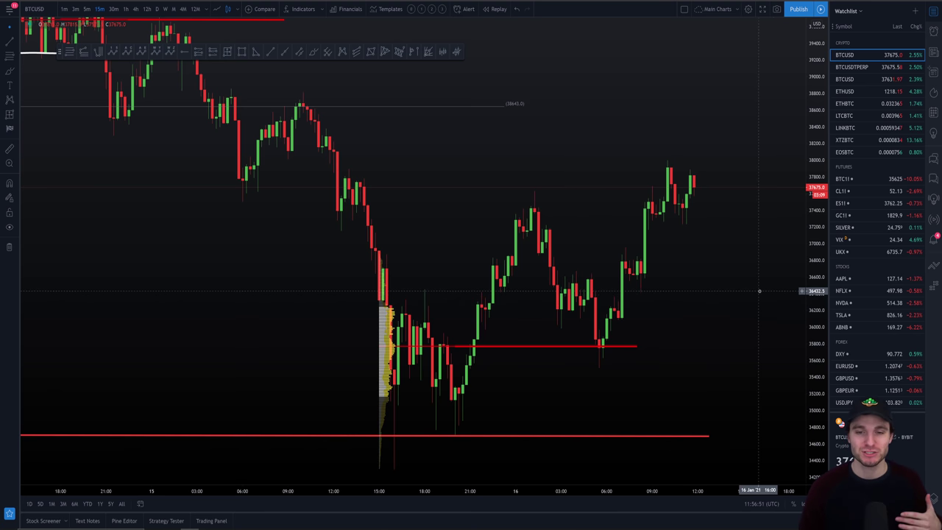
{"action": "scroll", "coordinate": [754, 298], "scroll_direction": "up", "scroll_amount": 2}
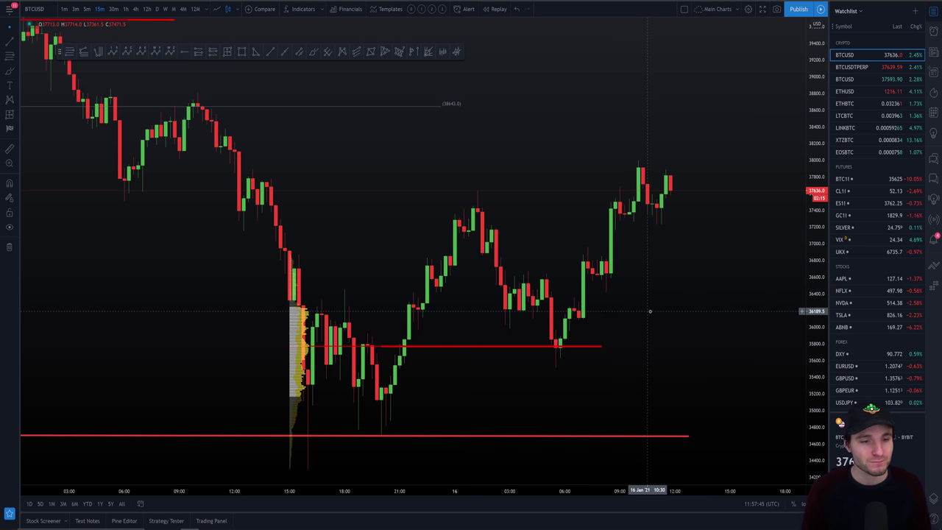
{"action": "scroll", "coordinate": [650, 311], "scroll_direction": "up", "scroll_amount": 3}
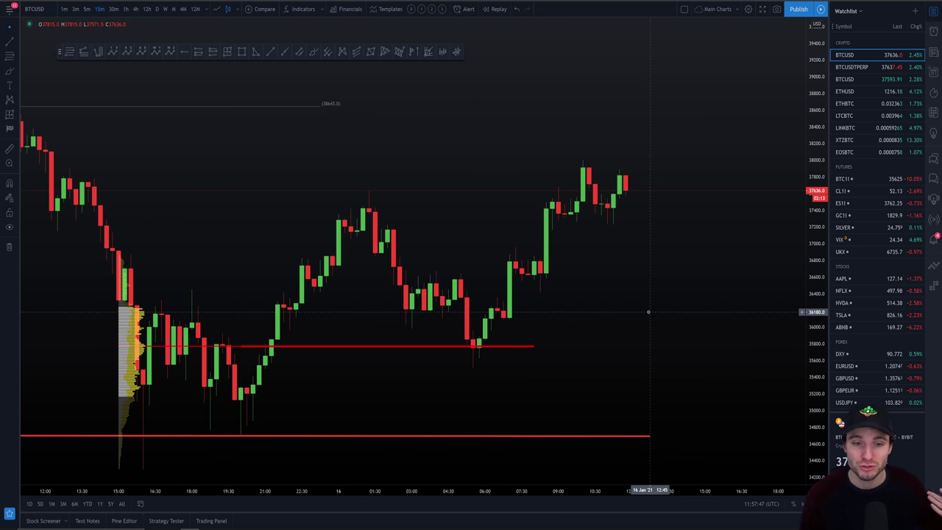
{"action": "left_click", "coordinate": [816, 503]}
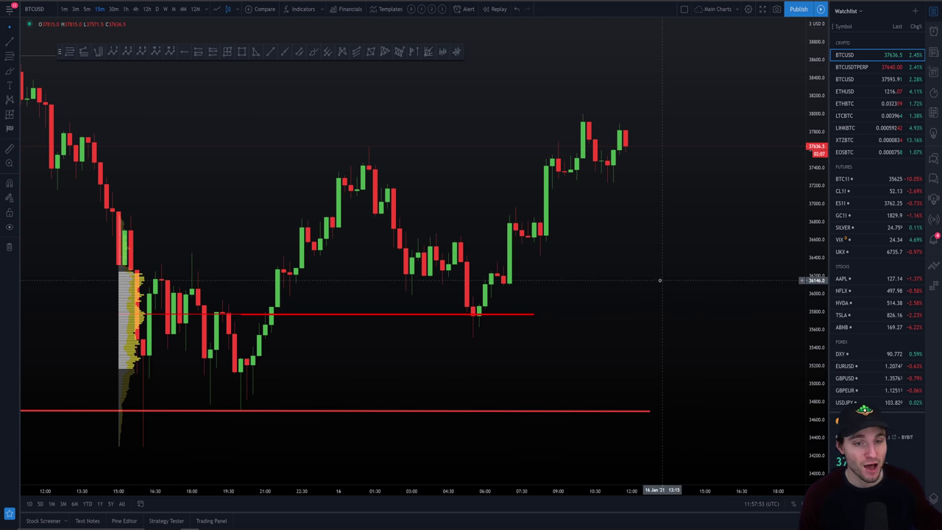
{"action": "scroll", "coordinate": [675, 284], "scroll_direction": "down", "scroll_amount": 2}
{"action": "left_click_drag", "start_coordinate": [708, 304], "coordinate": [684, 297]}
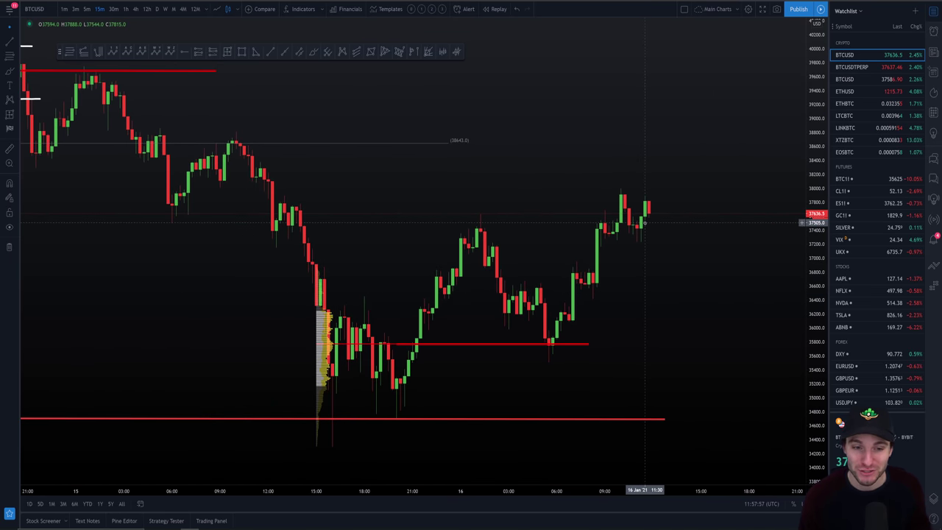
{"action": "scroll", "coordinate": [660, 242], "scroll_direction": "up", "scroll_amount": 1}
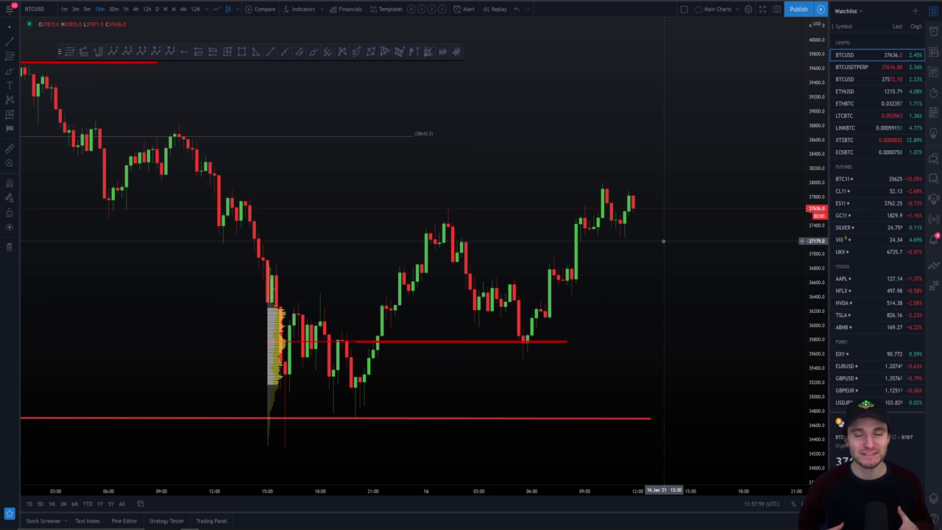